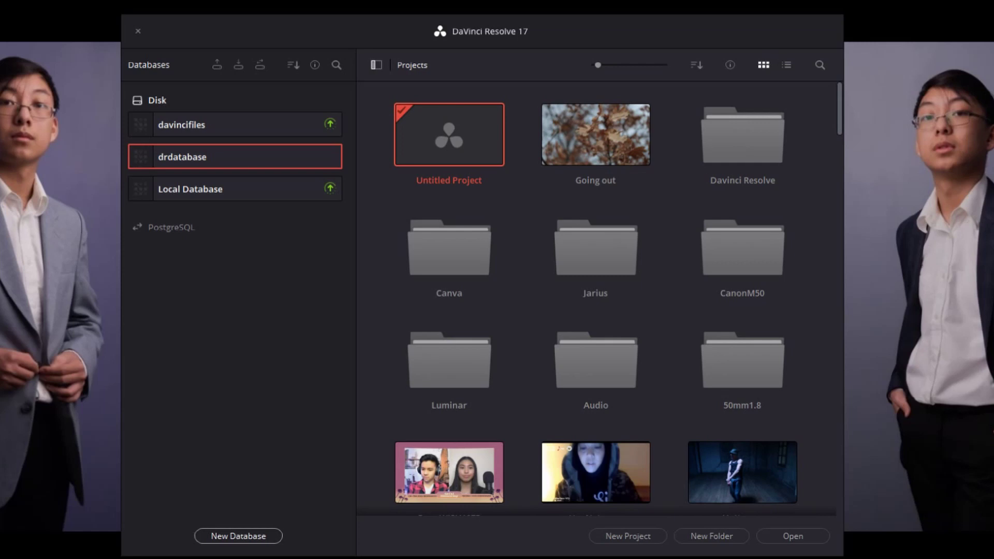
Start a new database, then close it without choosing a storage location.
click(237, 536)
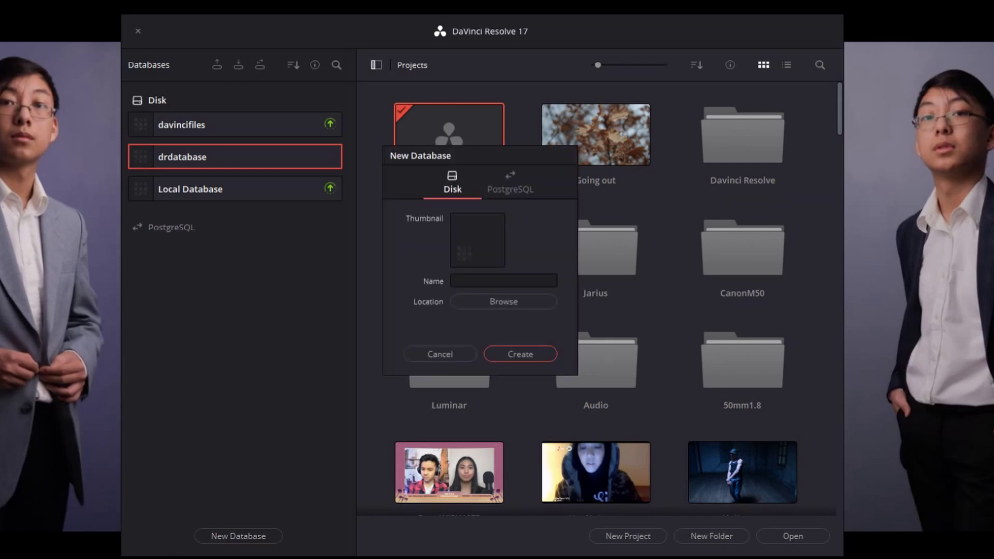
click(503, 281)
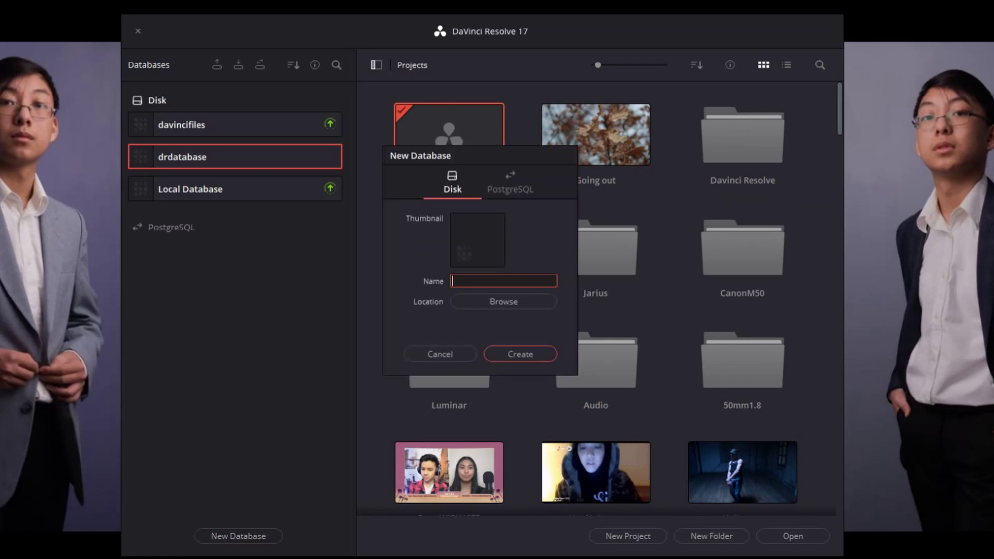
text(d)
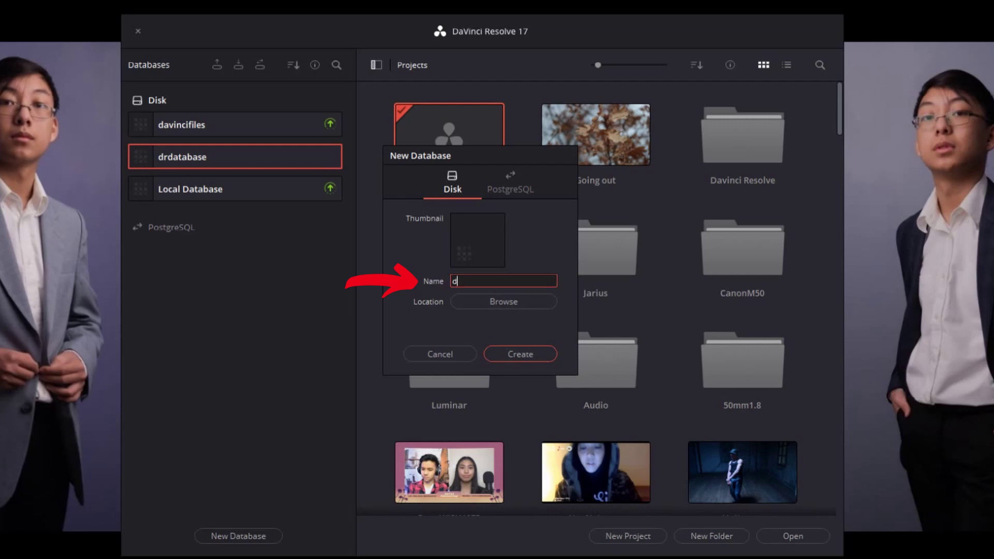
text(atabase)
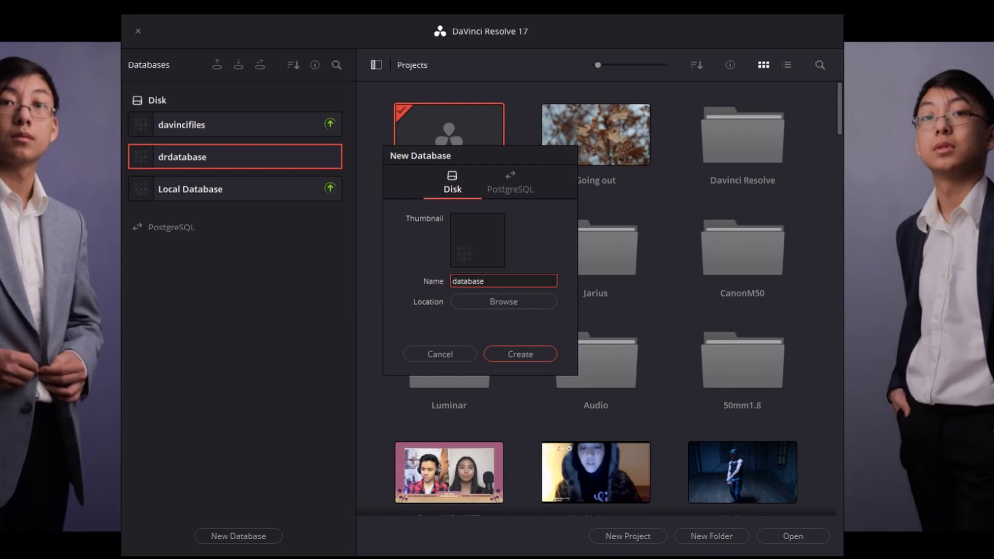
click(503, 302)
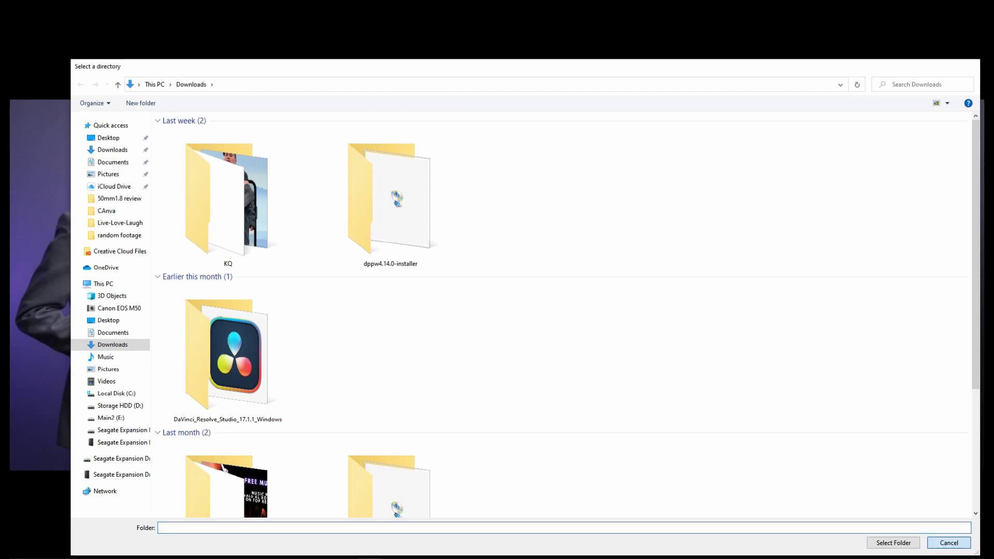
click(949, 543)
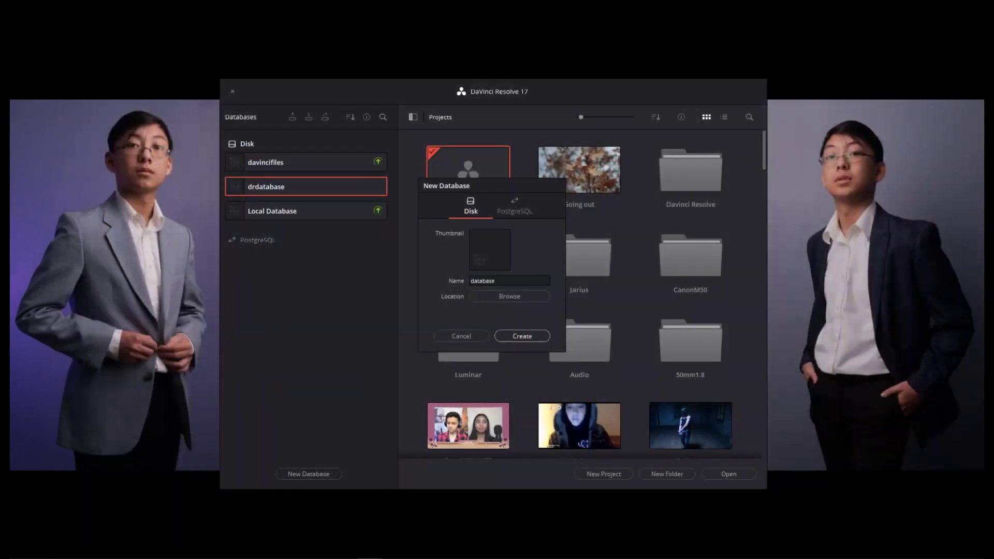
key(Return)
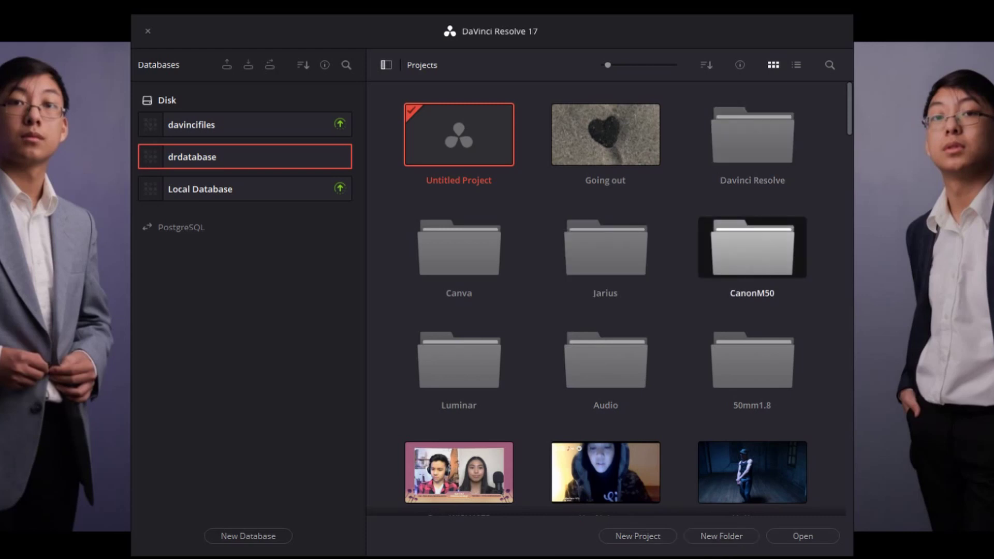
In the CanonM50 folder, create and open the 'Davinci Resolve Beginner Tutorial' project.
double_click(752, 247)
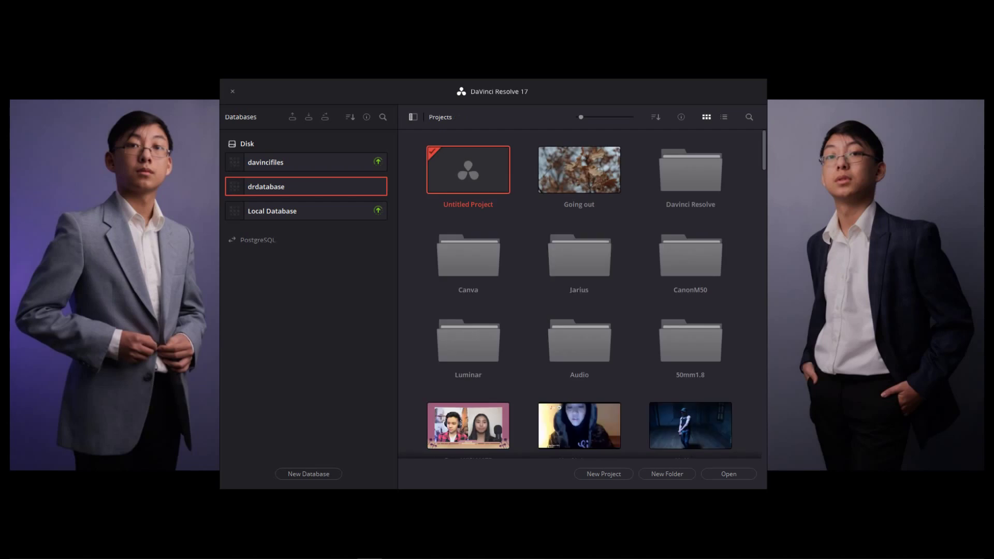
click(604, 474)
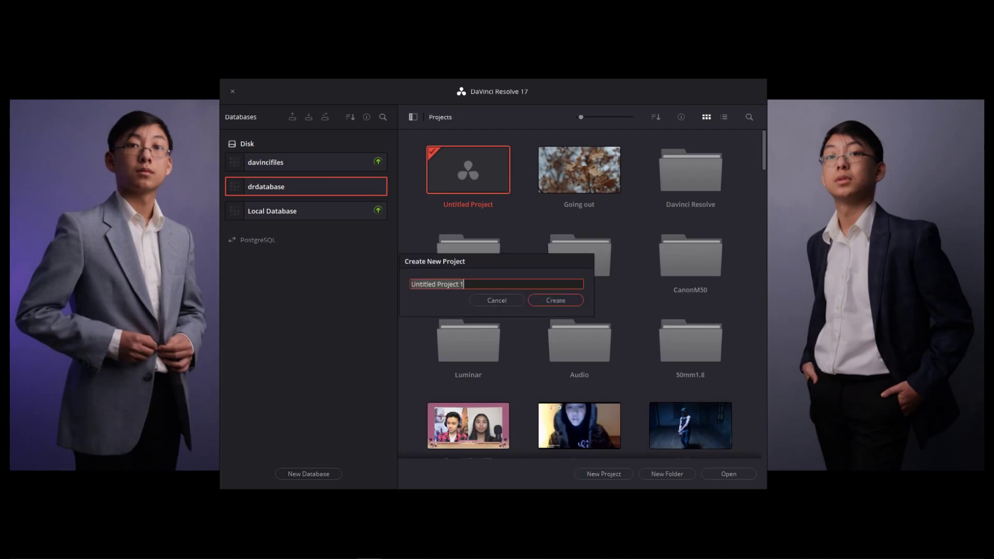
text(Davinc)
text(i Resolve)
text( Tutorial)
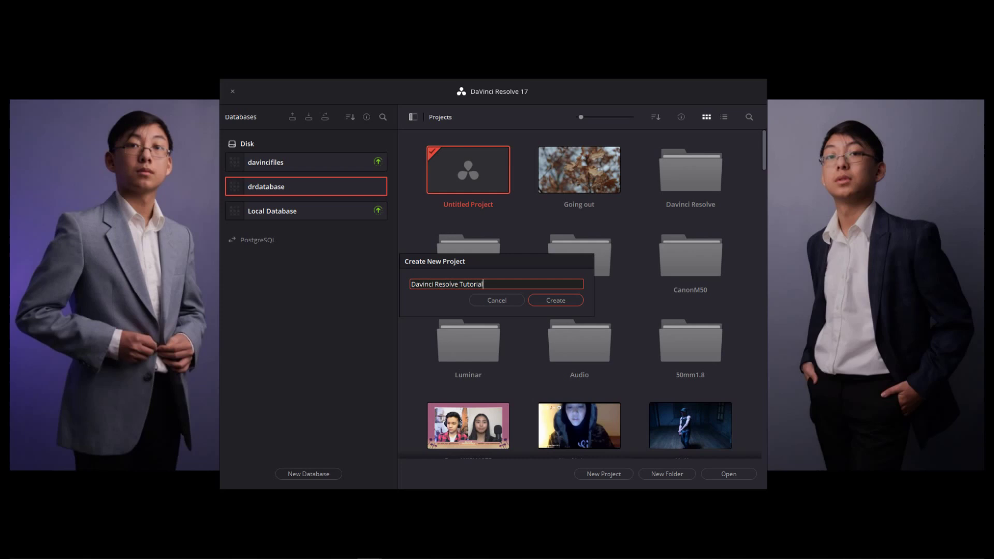
key(Return)
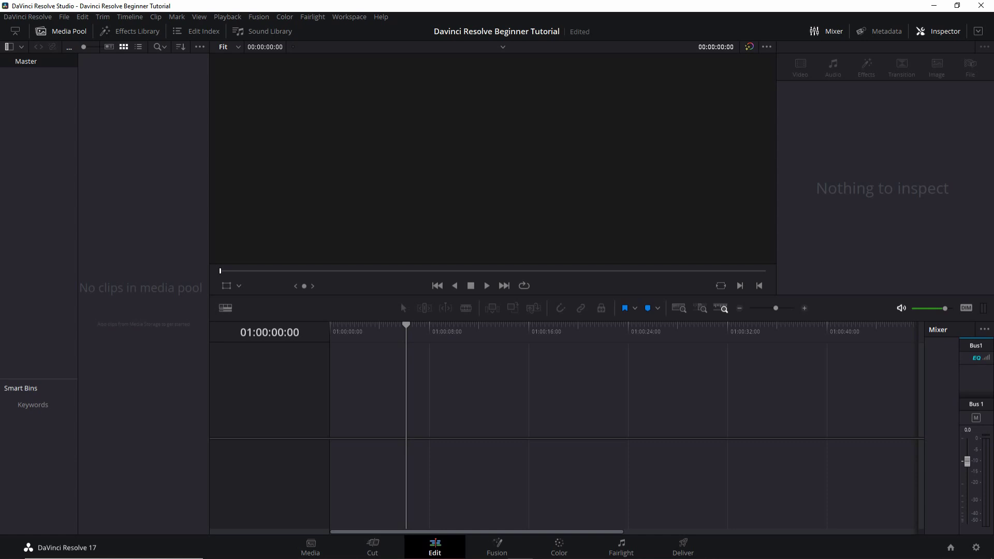
Cycle through the Cut, Media, Edit, Deliver and Edit pages, ending on Media.
key(shift+3)
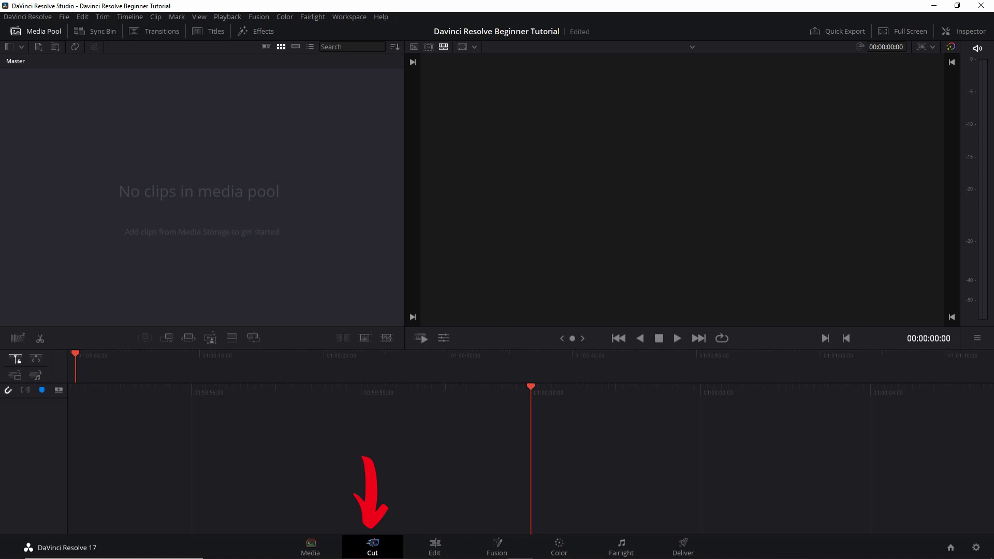
key(shift+2)
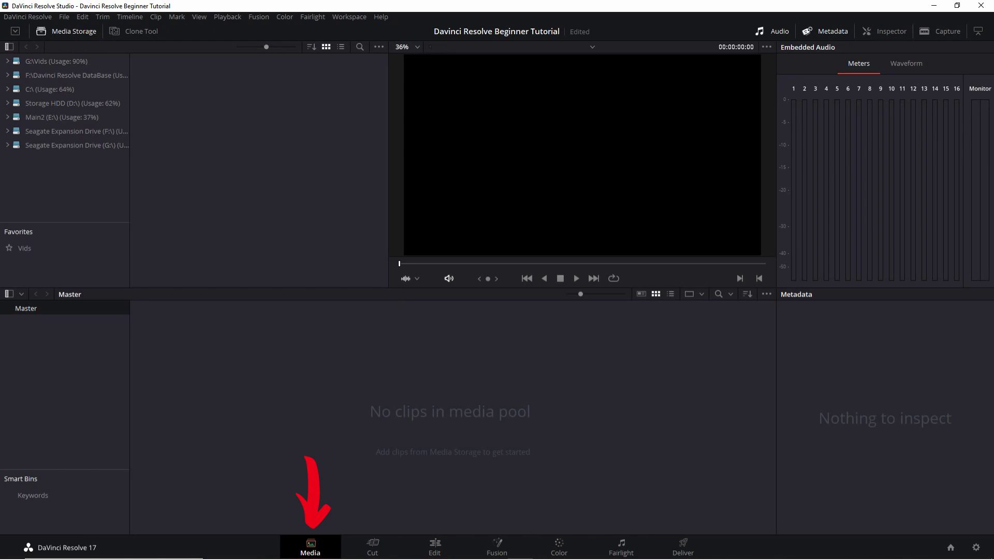
key(shift+4)
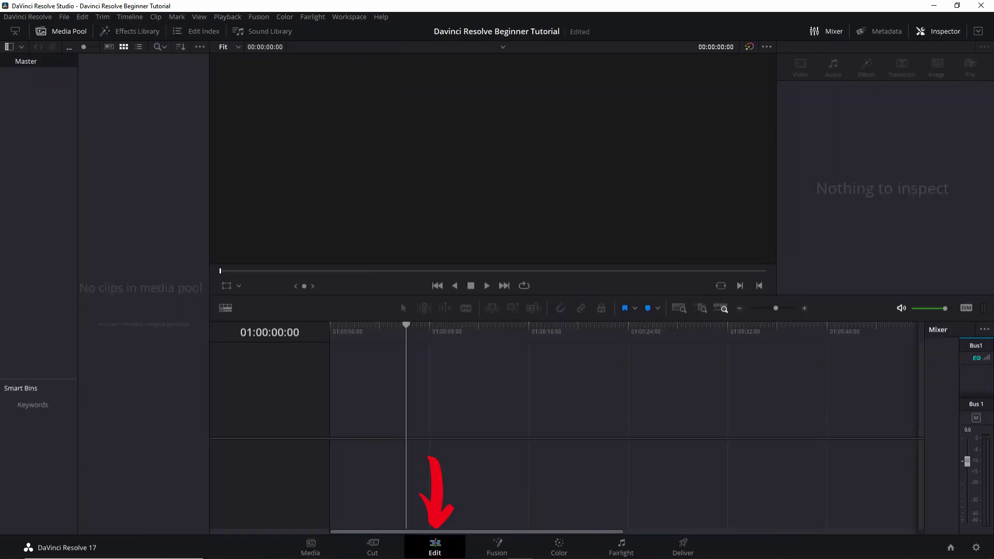
key(shift+8)
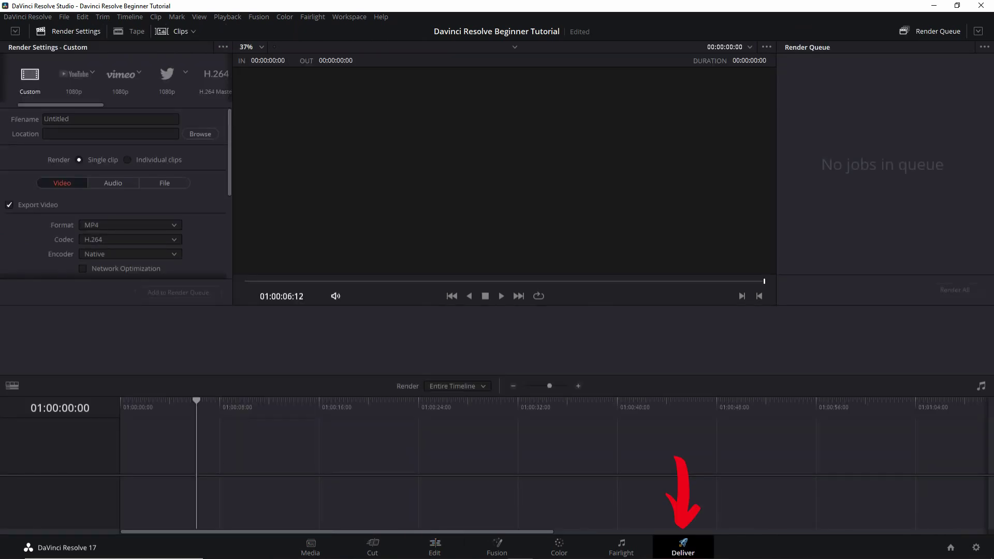
key(shift+4)
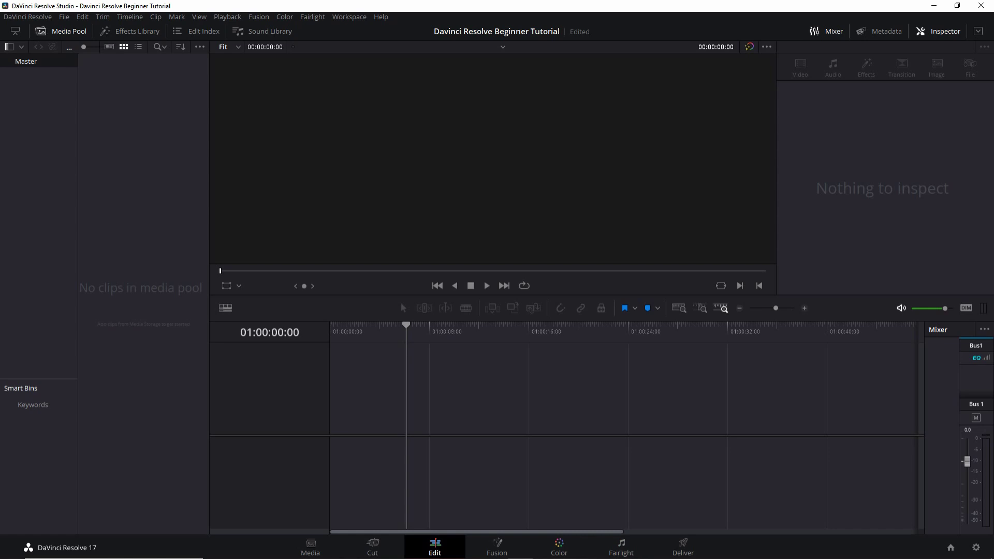
key(shift+2)
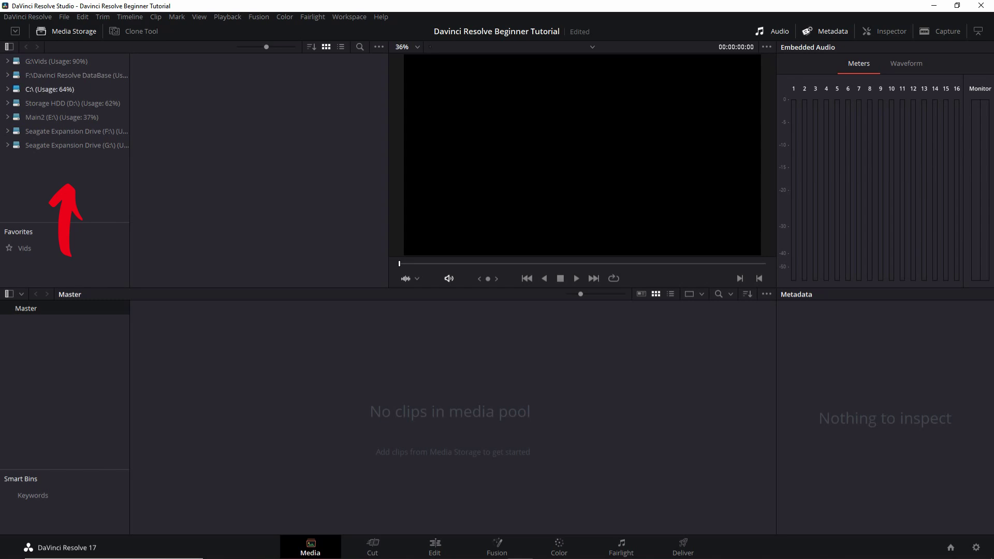
Browse Main2 (E:) > TempVids > Davinci Resolve and add MVI_2696.MP4.
click(74, 74)
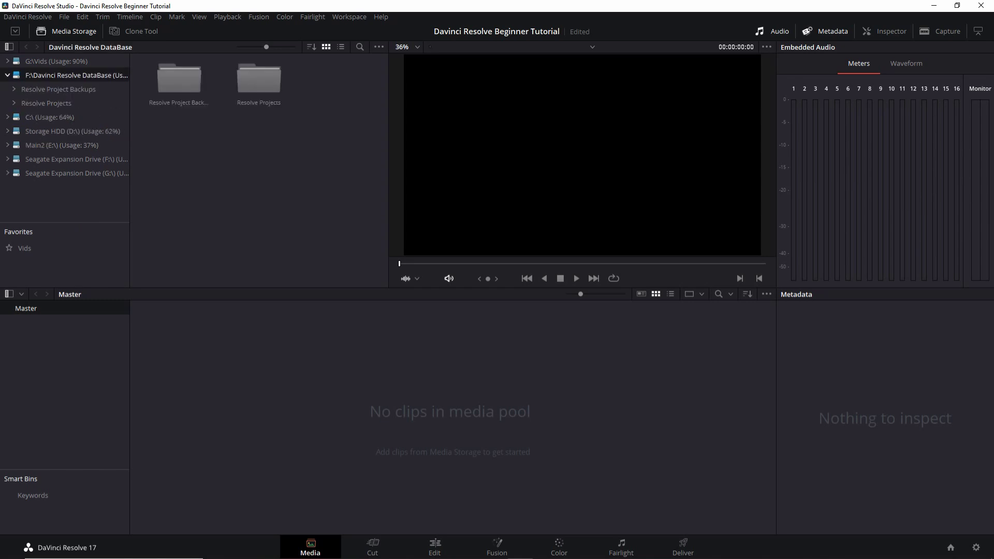
click(62, 145)
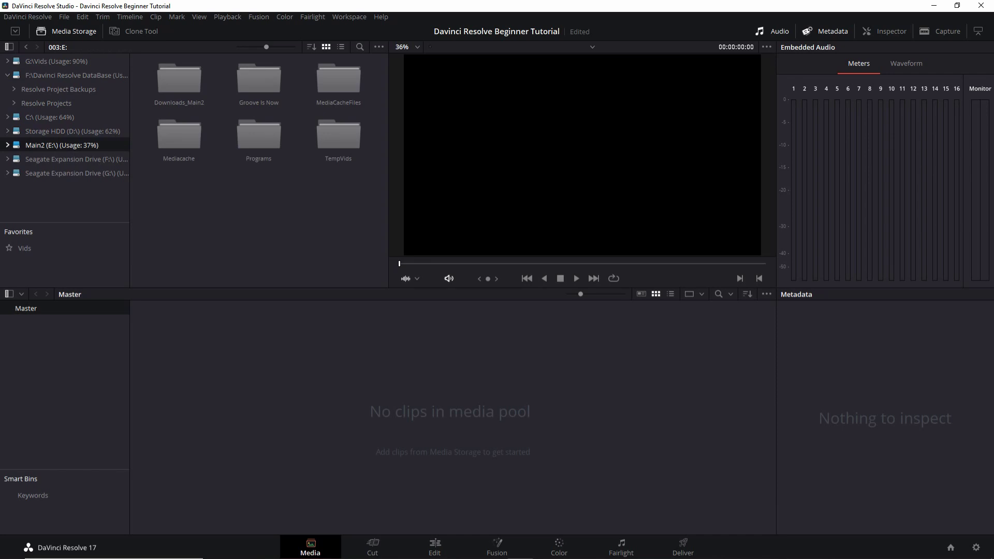
click(338, 136)
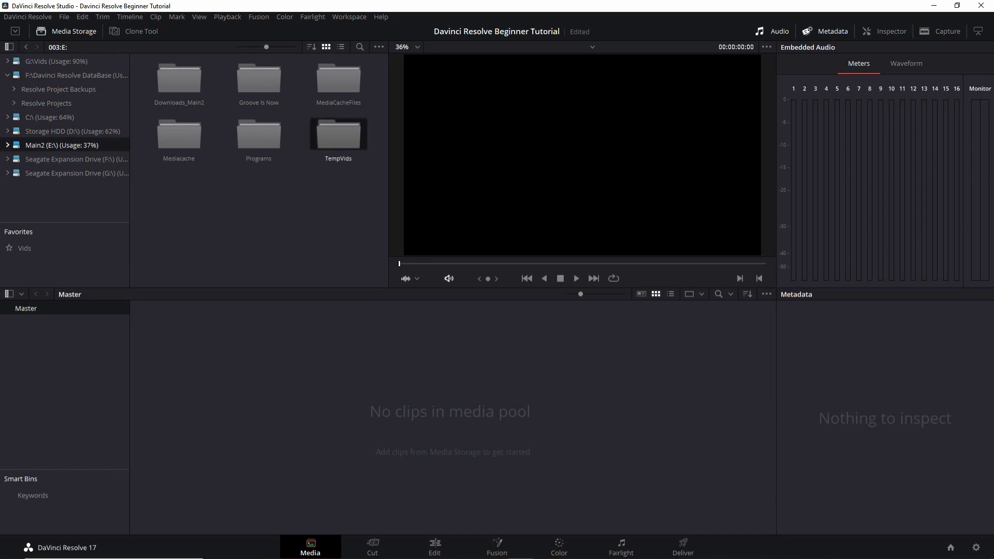
double_click(339, 136)
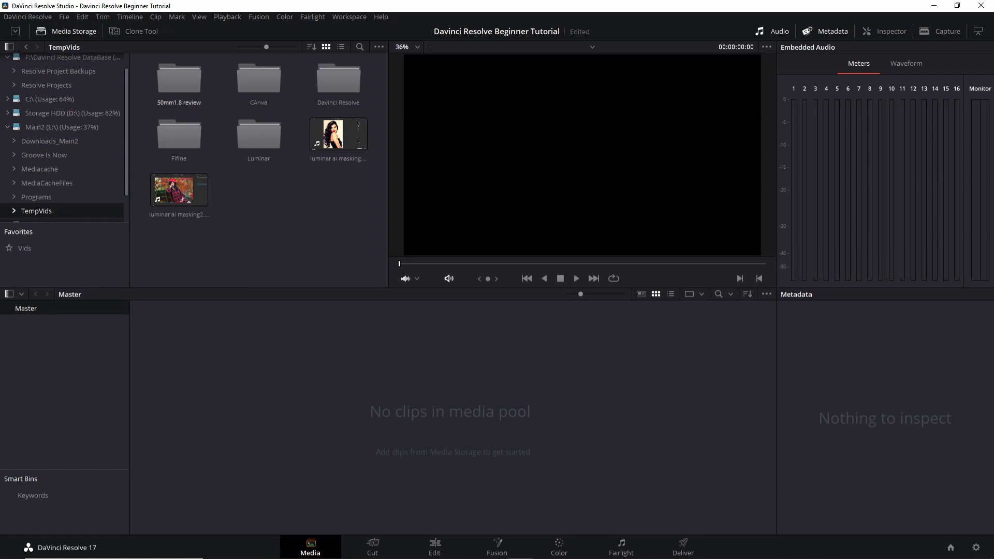
double_click(339, 78)
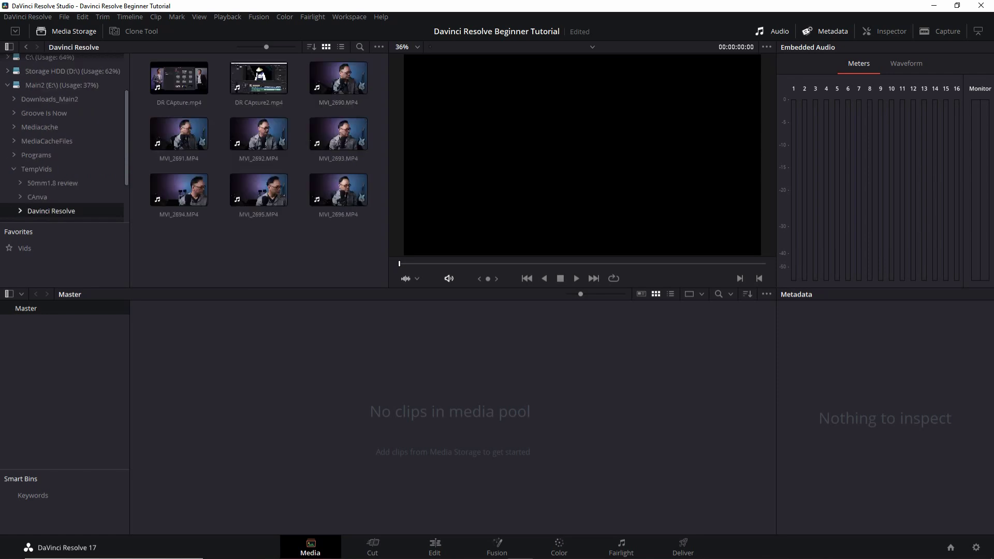
double_click(338, 189)
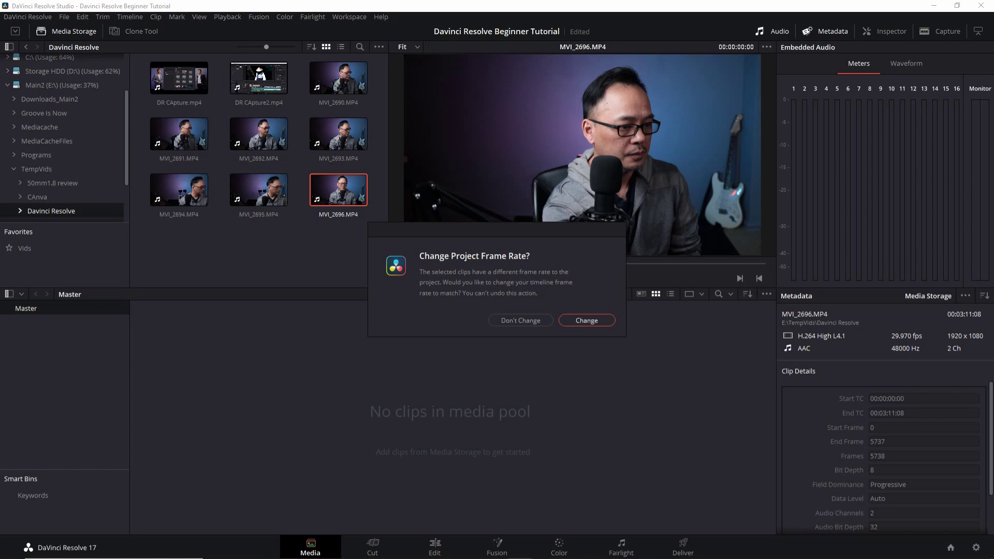
Accept the frame-rate change and confirm the 29.97 fps timeline in Project Settings.
key(Return)
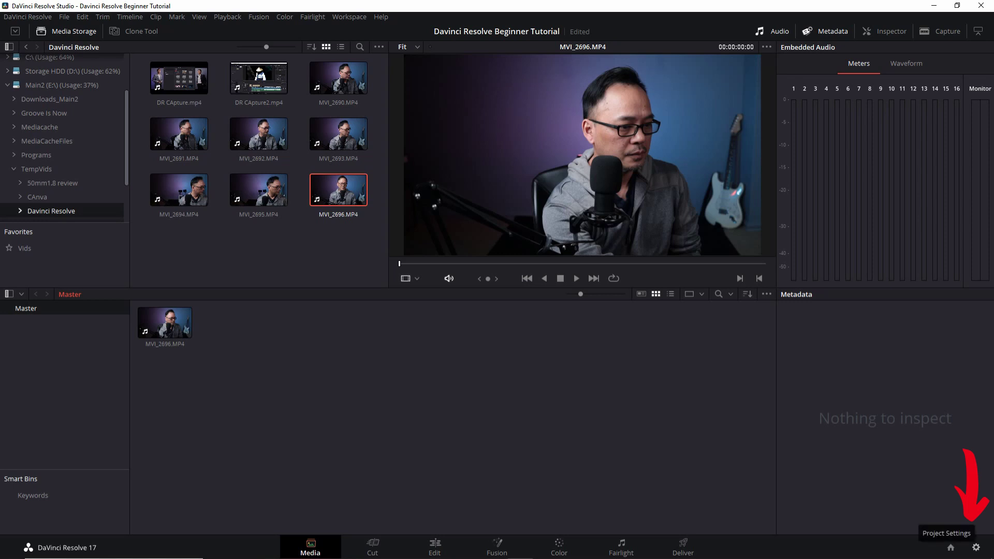
click(976, 548)
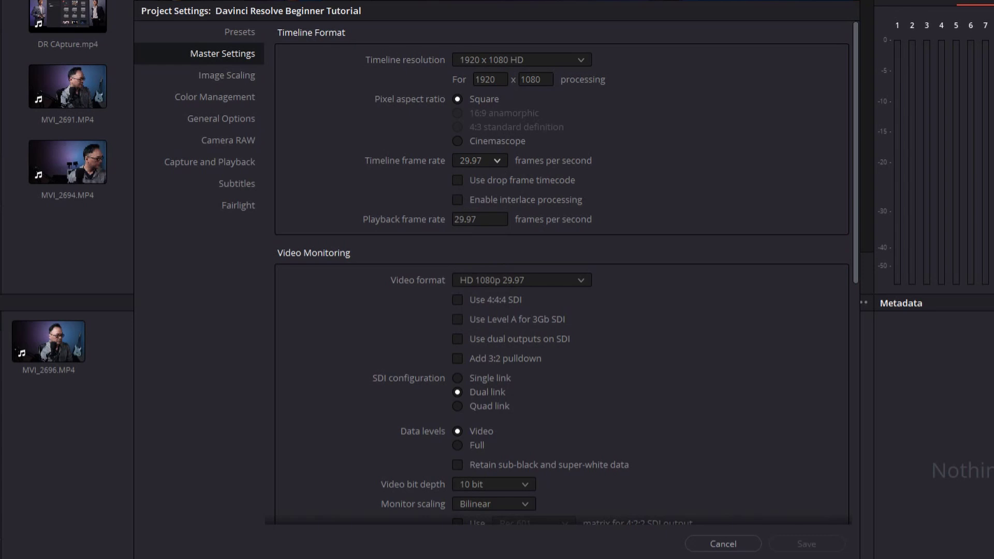
click(481, 161)
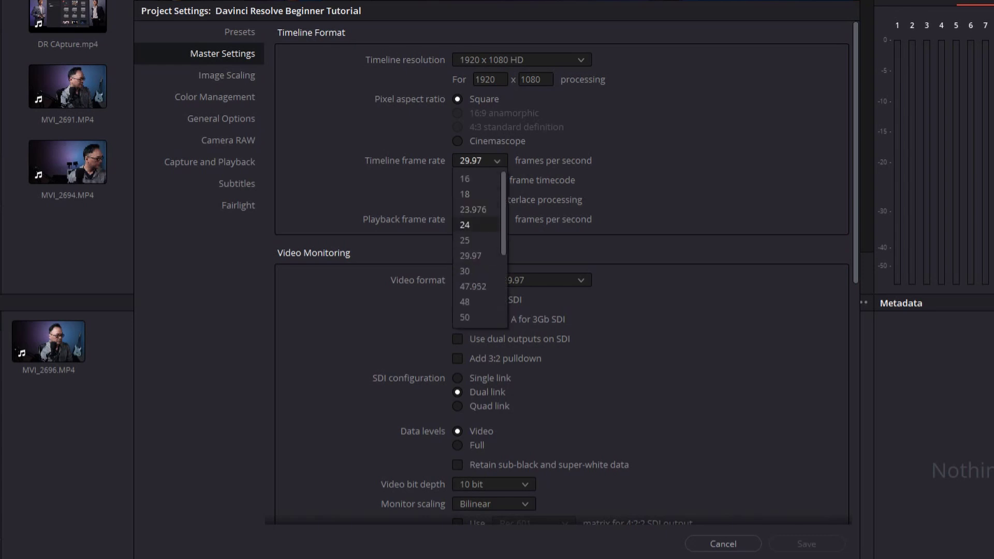
key(Escape)
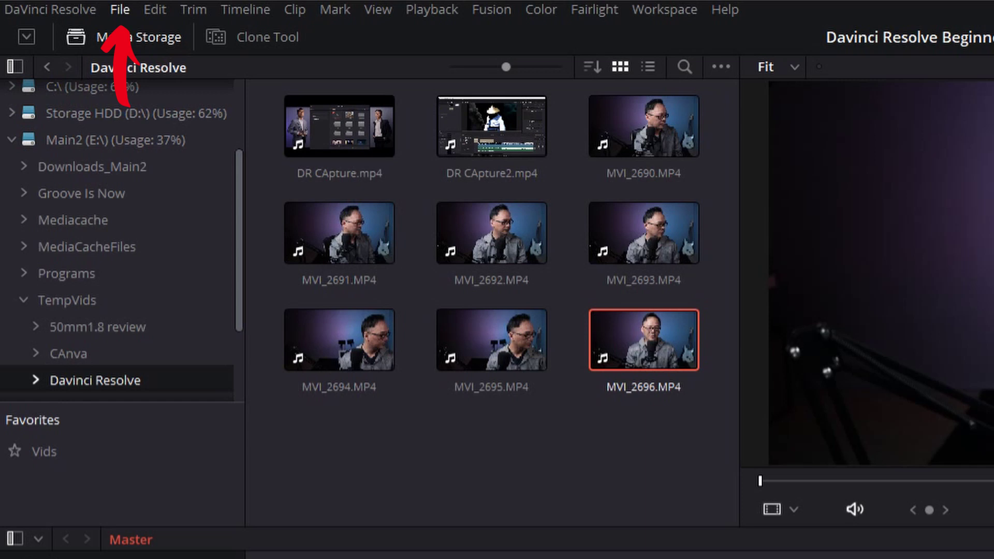
Import MVI_1509 through File > Import > Media, then preview MVI_2696 from its start.
click(120, 10)
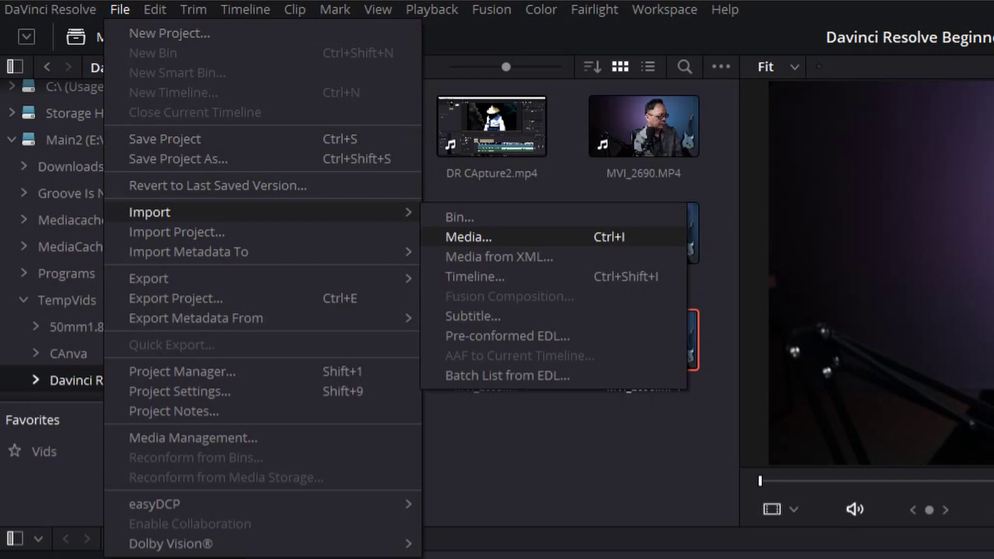
click(468, 237)
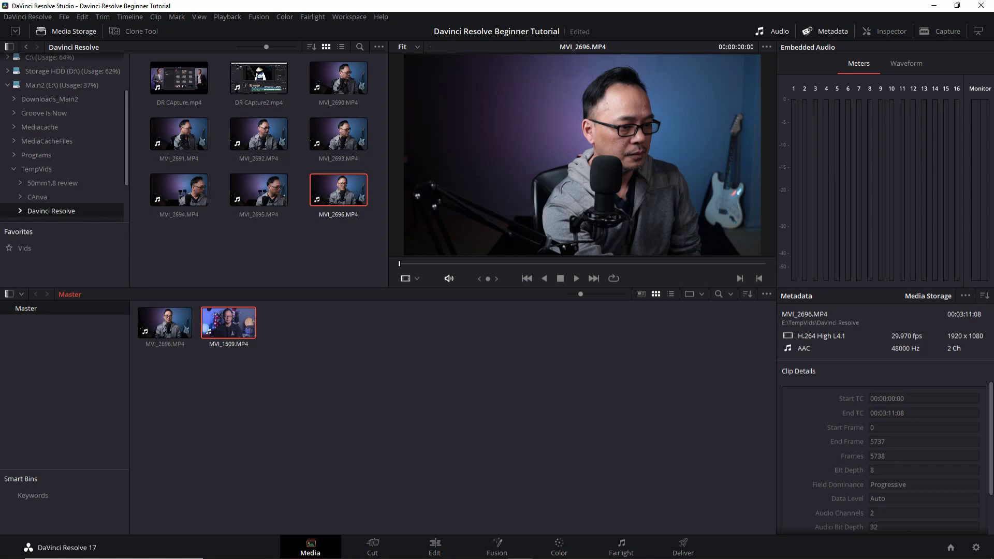
click(576, 279)
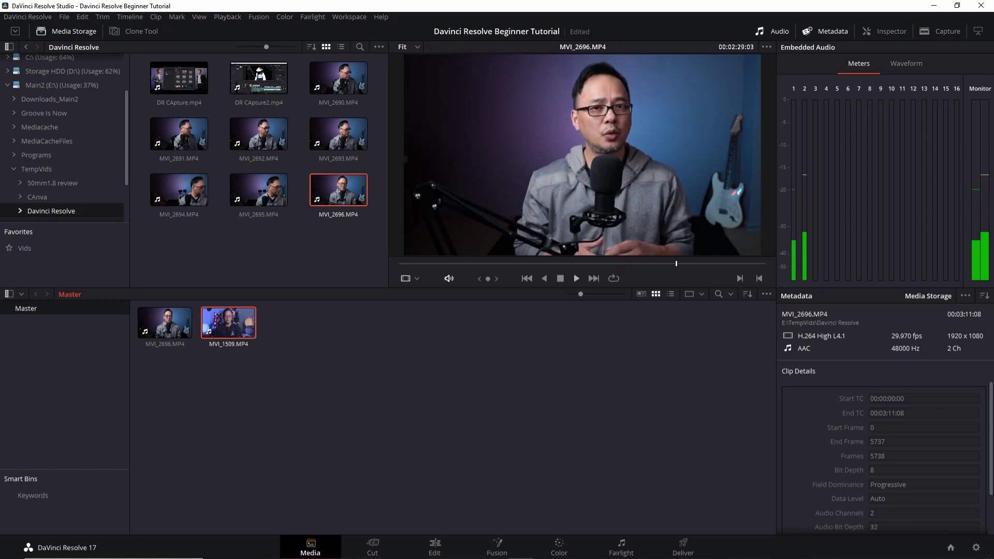
key(Home)
key(space)
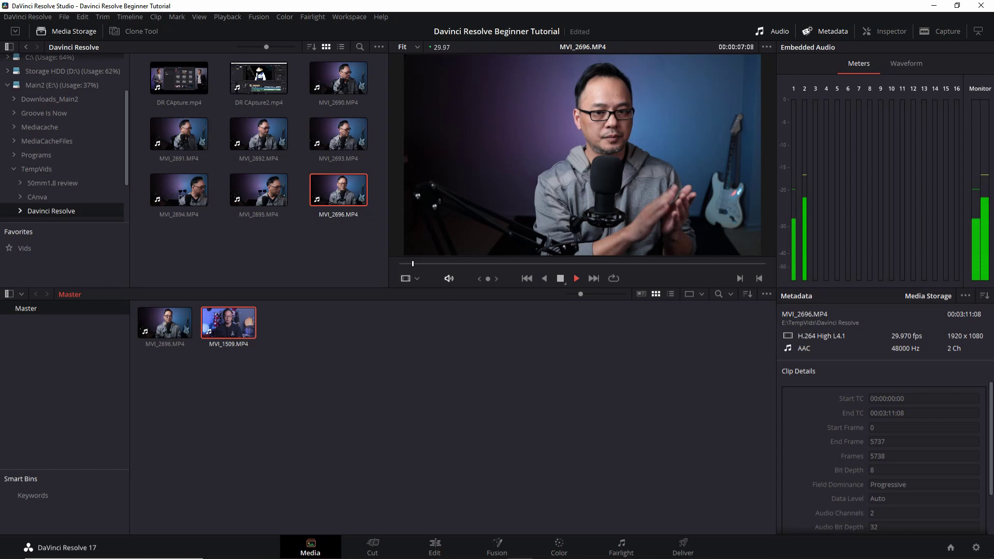
key(space)
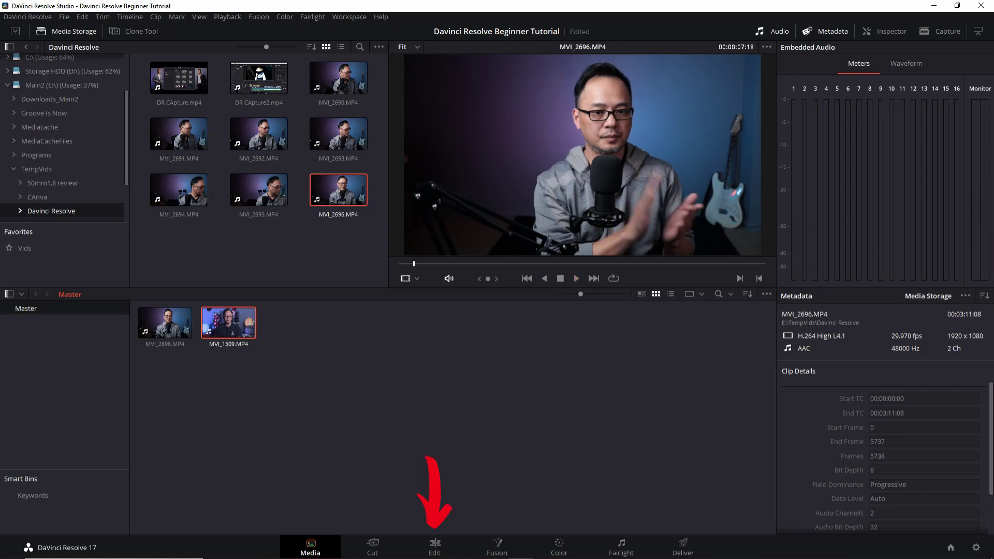
On the Edit page, hide and reshow the Media Pool, then browse the Effects Library.
key(shift+4)
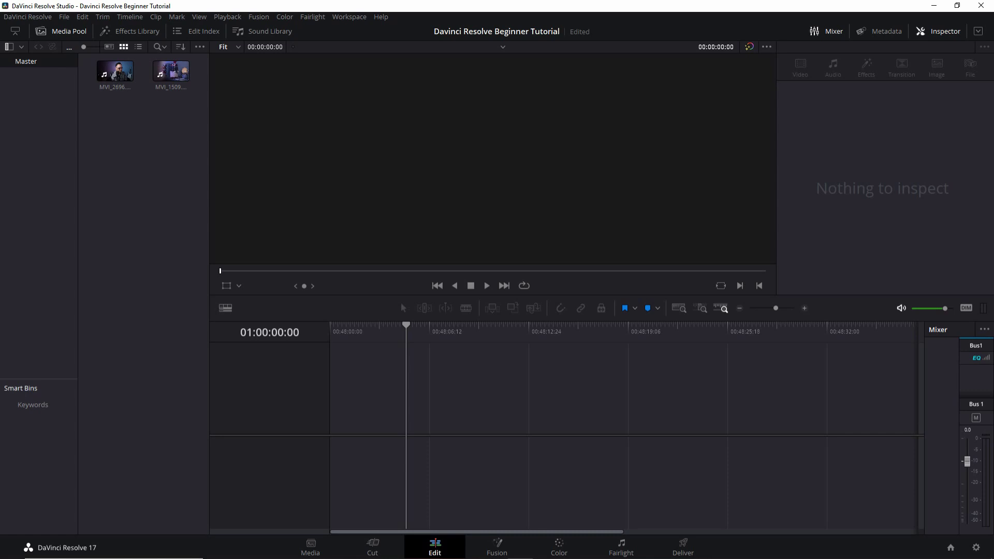
click(61, 32)
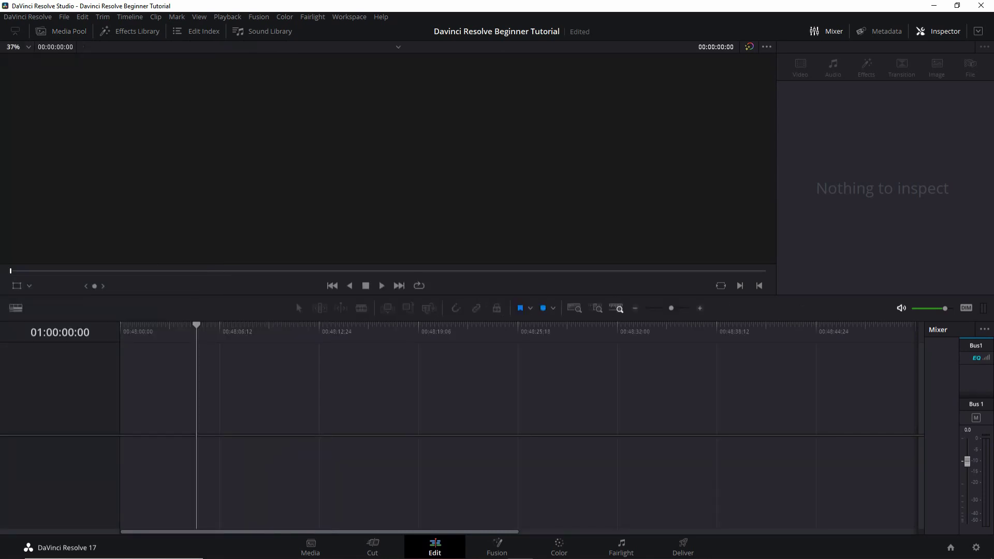
click(61, 31)
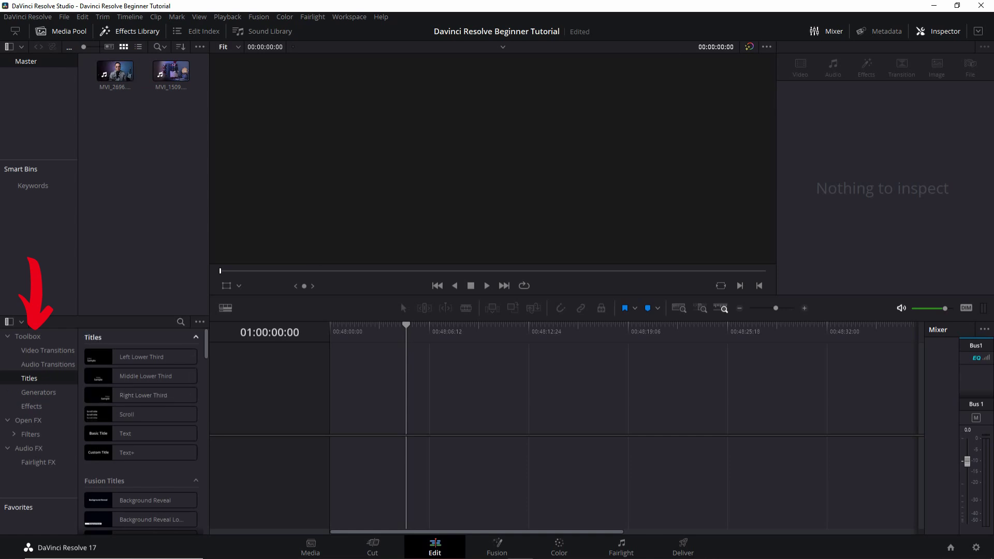
mouse_move(141, 377)
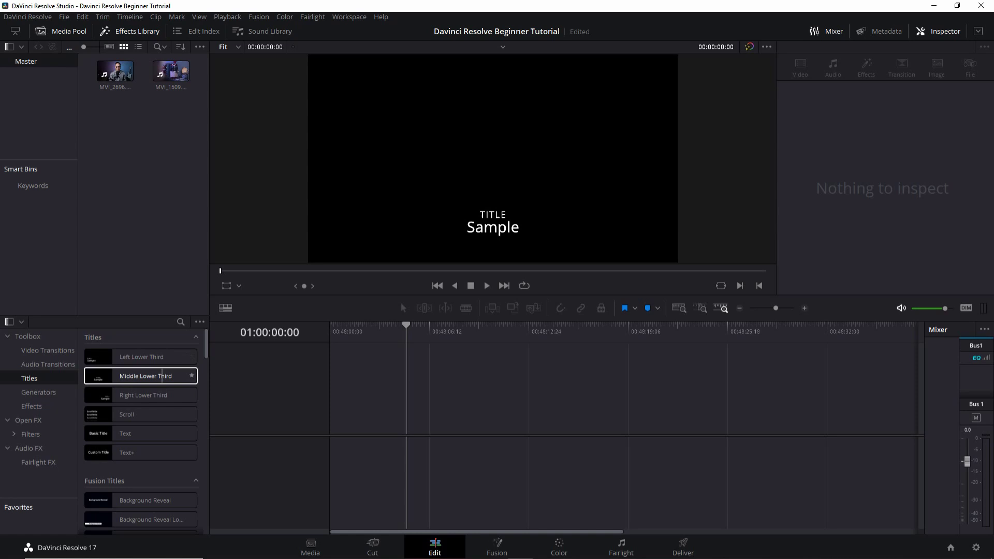
click(47, 350)
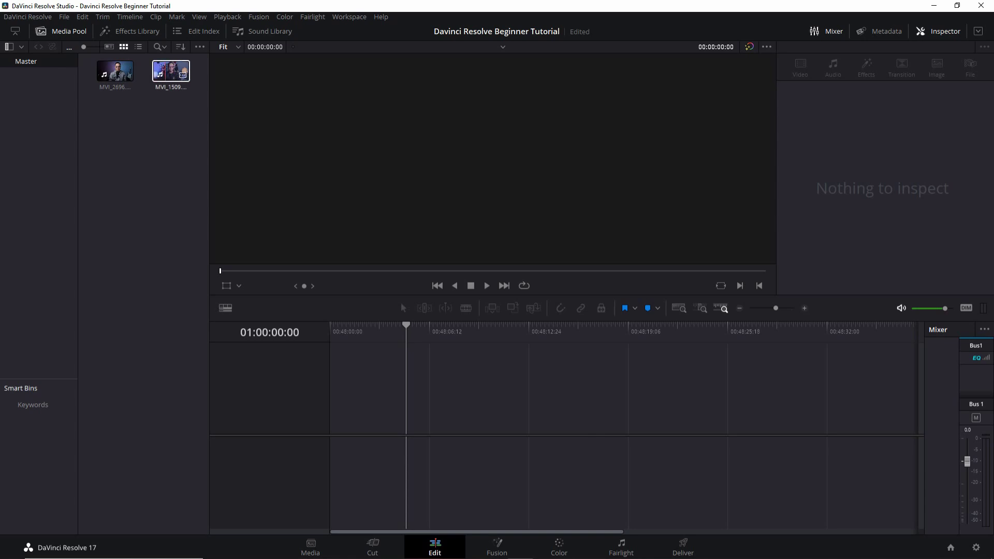
Drop MVI_1509 on the timeline, then split and ripple-delete its opening up to 01:00:10:27.
mouse_move(171, 72)
mouse_down()
mouse_move(336, 325)
mouse_move(339, 412)
mouse_up()
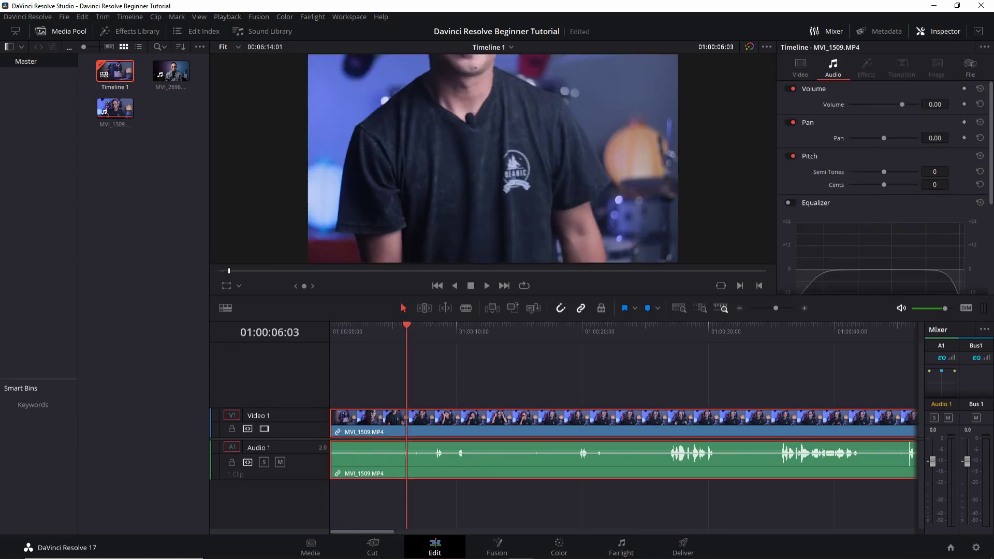
key(space)
key(space)
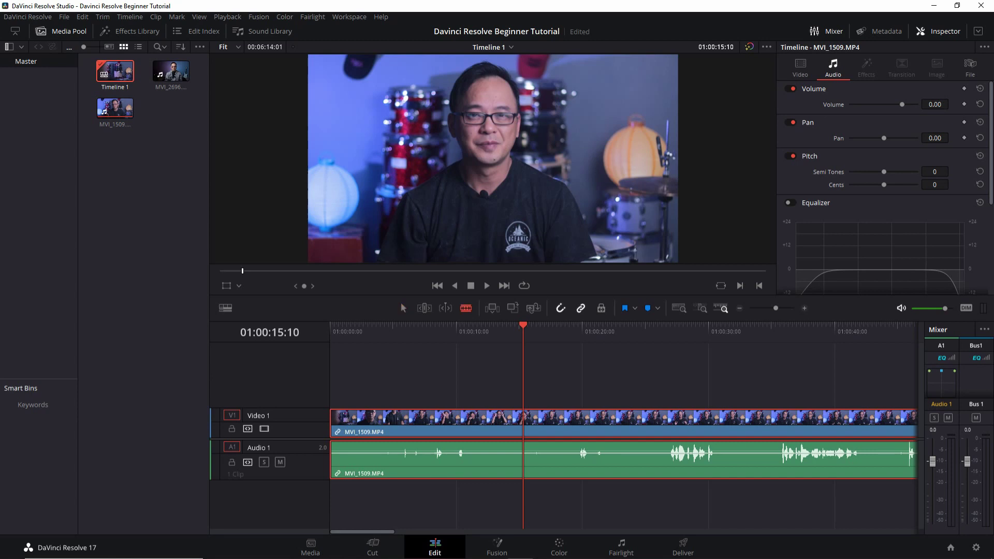
key(ctrl+b)
key(shift+Delete)
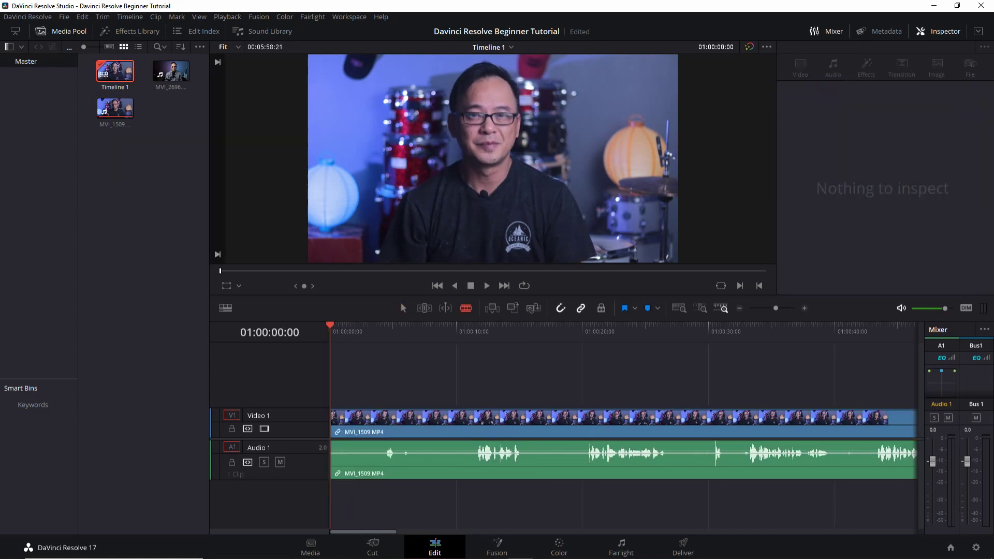
click(466, 458)
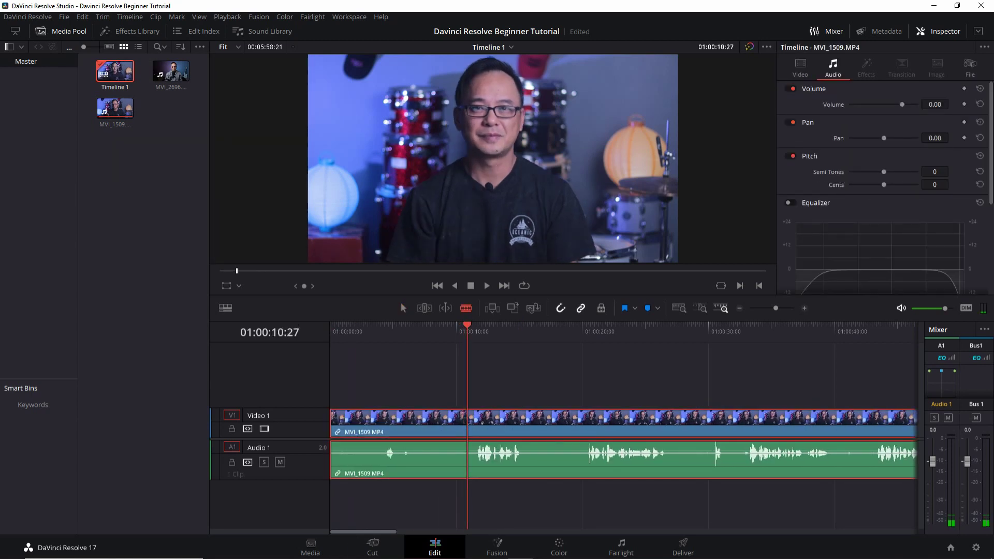
key(ctrl+b)
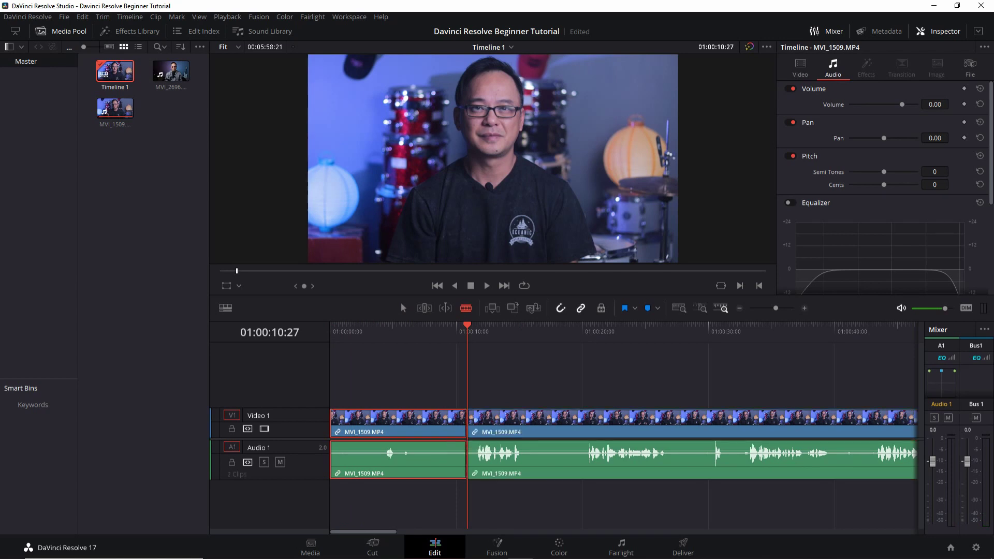
key(shift+Delete)
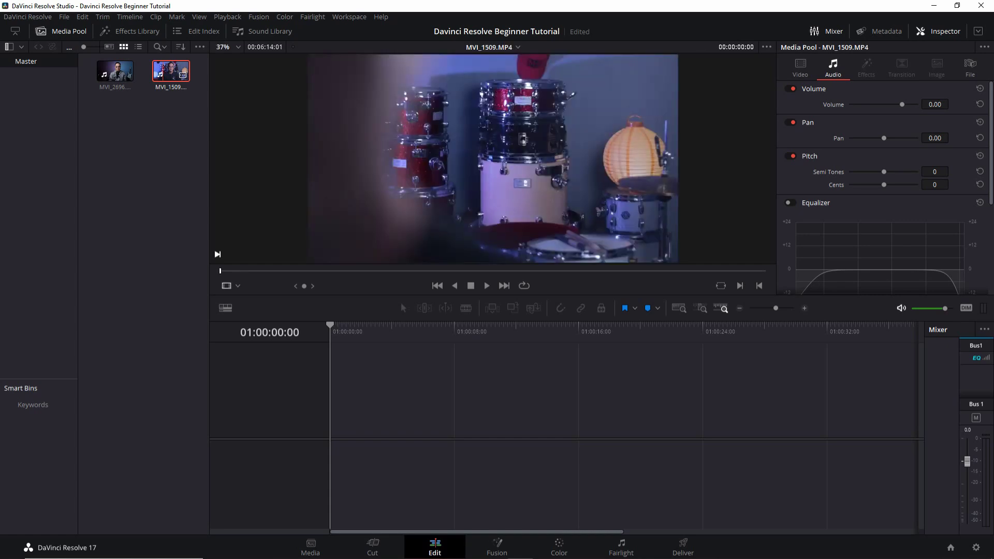
Enable dual viewers, add MVI_1509 as Timeline 1, and play the timeline and source clip.
mouse_move(493, 159)
click(939, 31)
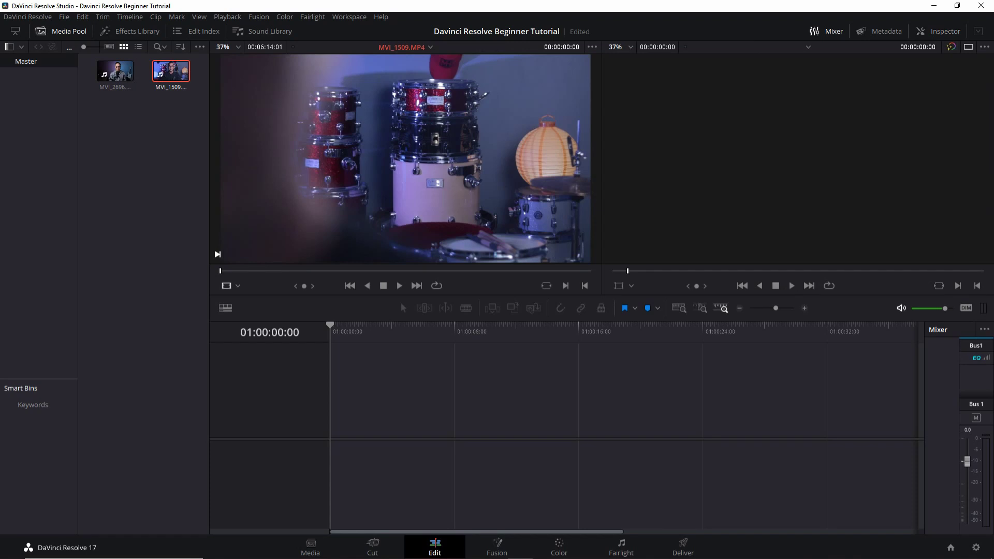
drag(436, 256, 339, 412)
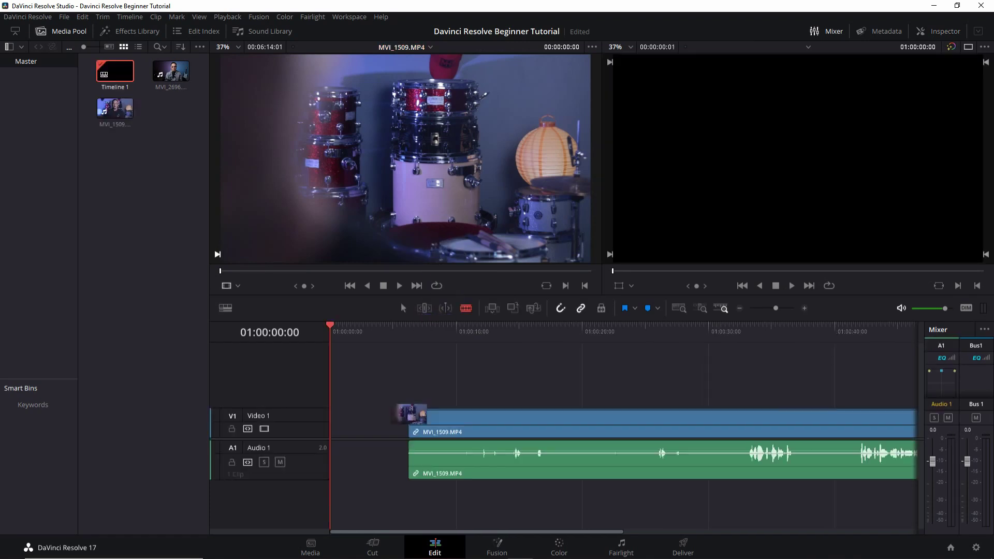
key(space)
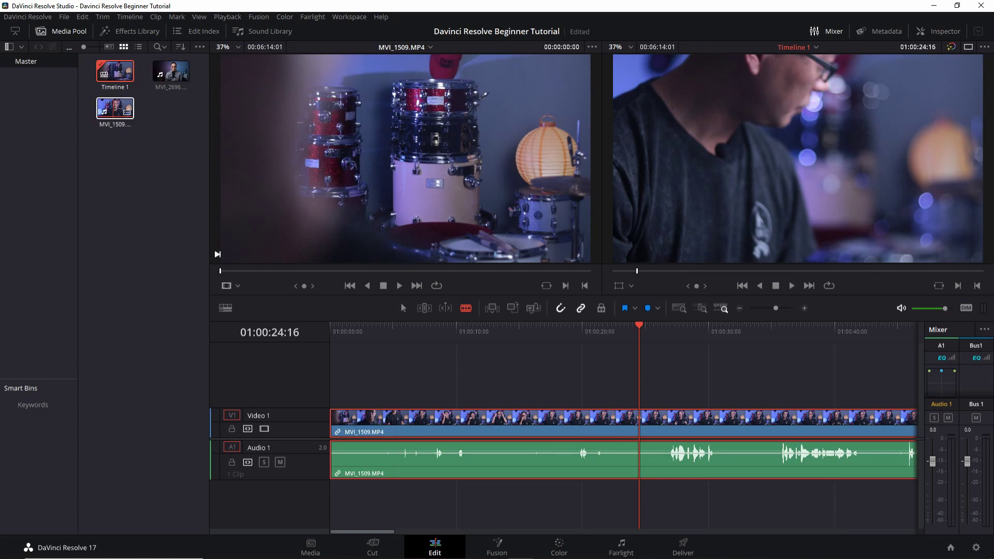
click(173, 72)
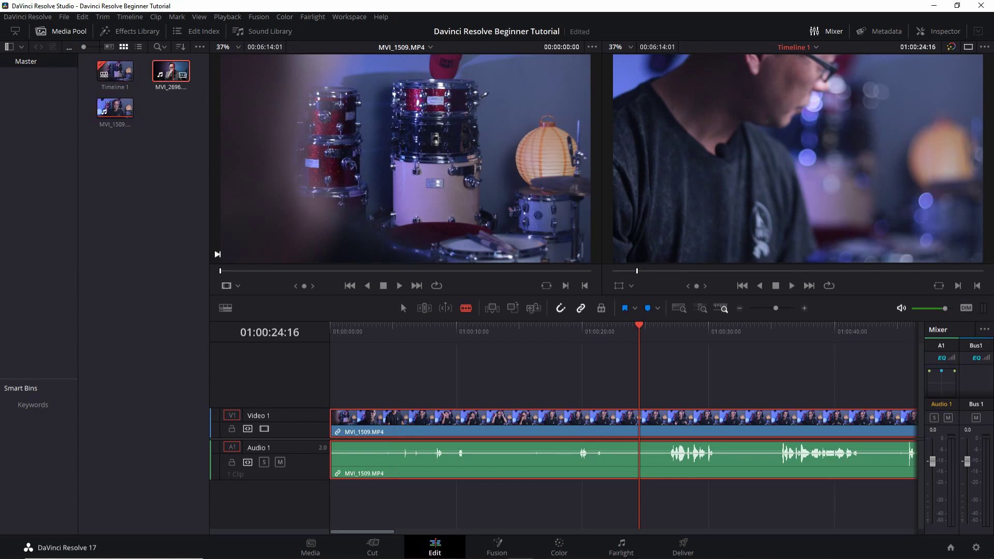
key(space)
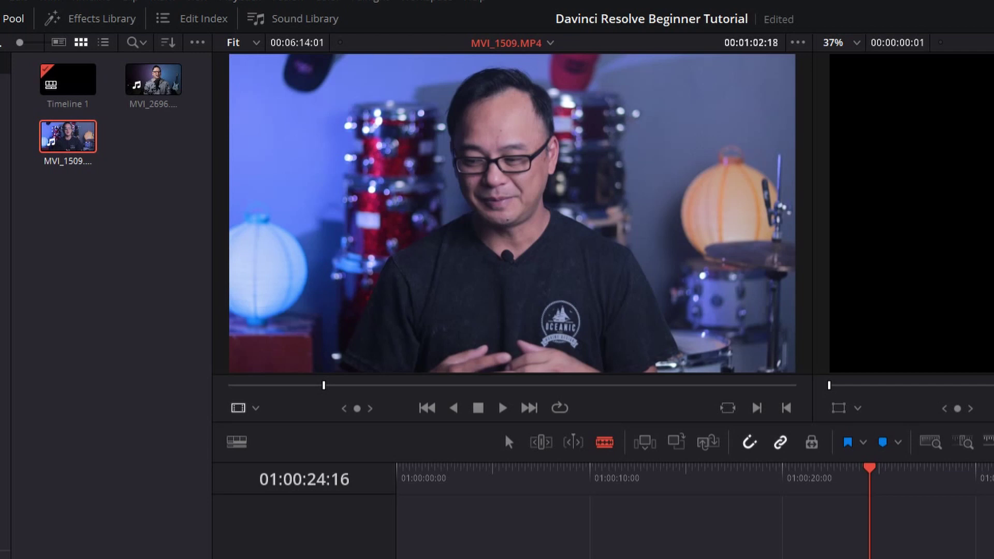
Play MVI_1509 in the source viewer and set in and out points six seconds apart.
click(503, 408)
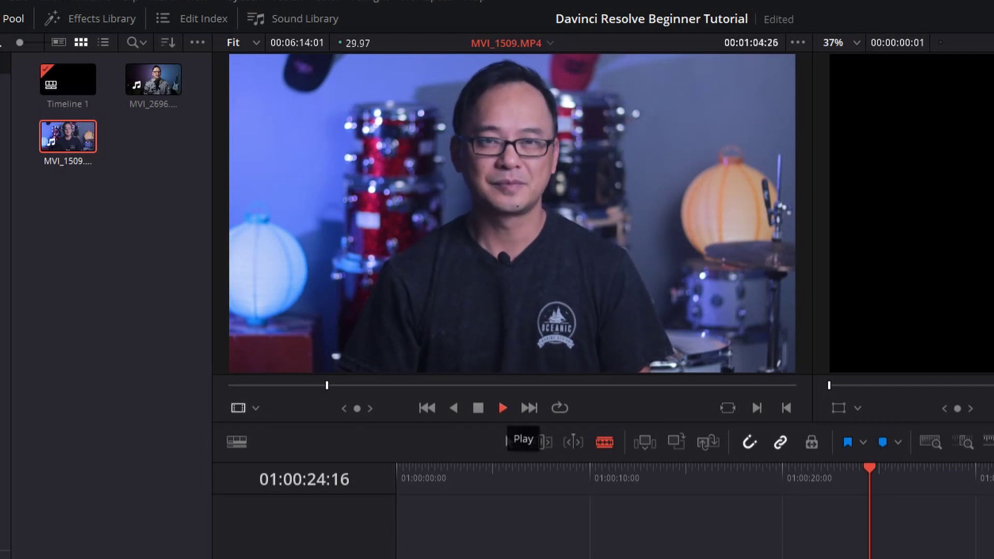
click(503, 408)
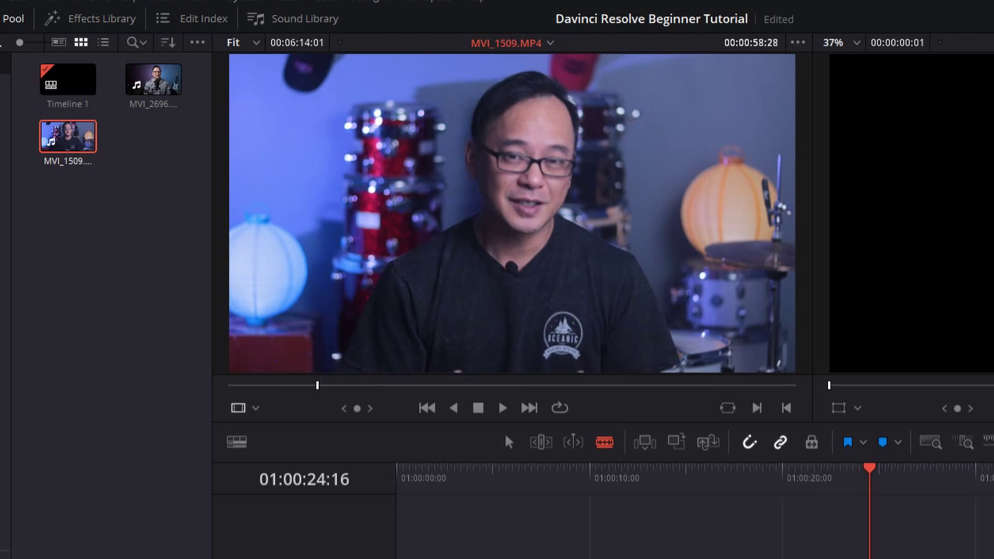
key(i)
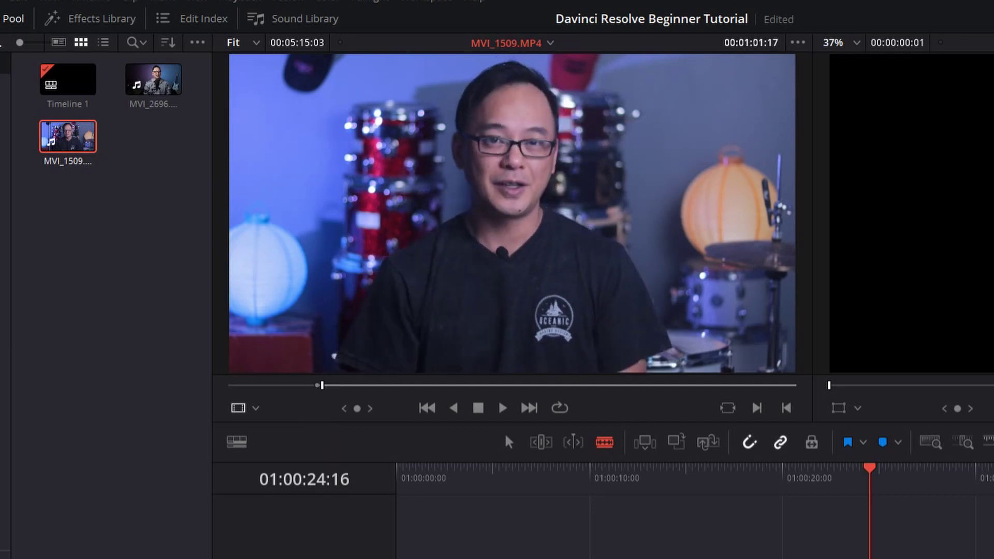
key(i)
key(space)
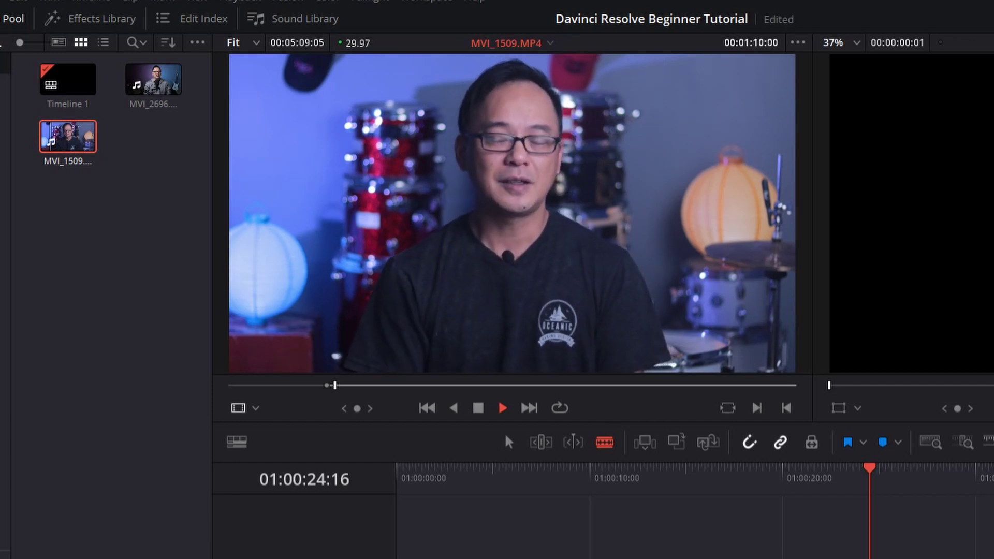
key(space)
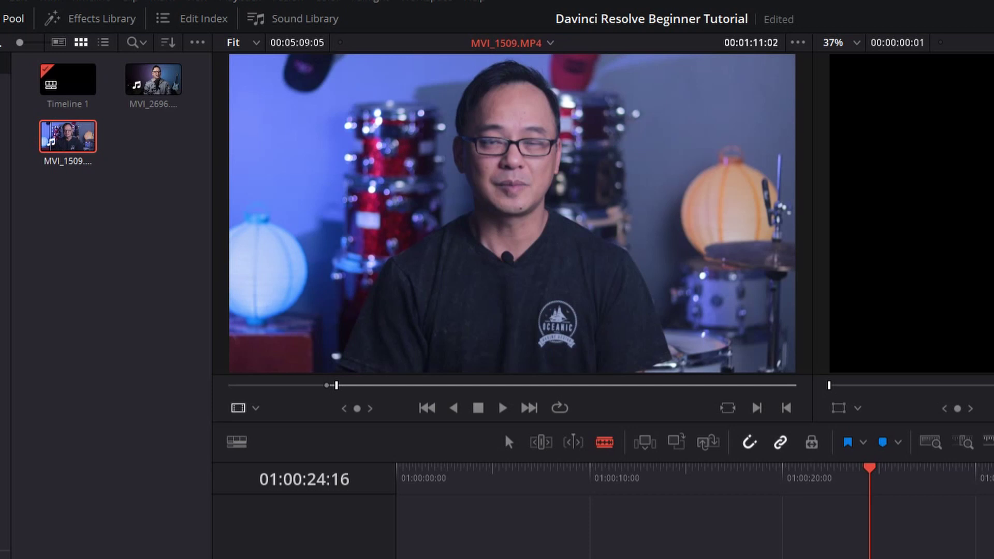
key(o)
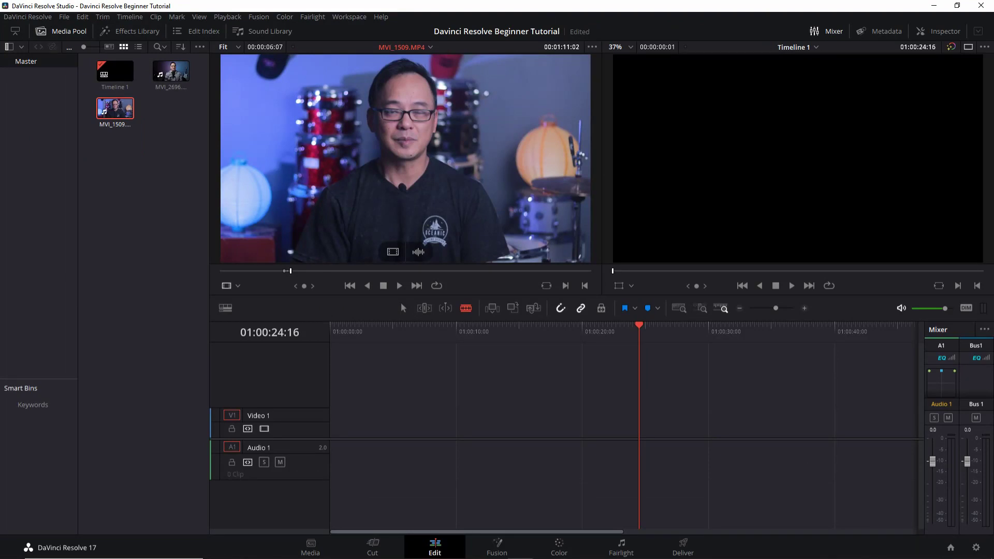
Add the marked MVI_1509 section to Timeline 1, delete it, and activate the source viewer.
mouse_move(449, 185)
mouse_down()
mouse_move(401, 426)
mouse_move(342, 425)
mouse_up()
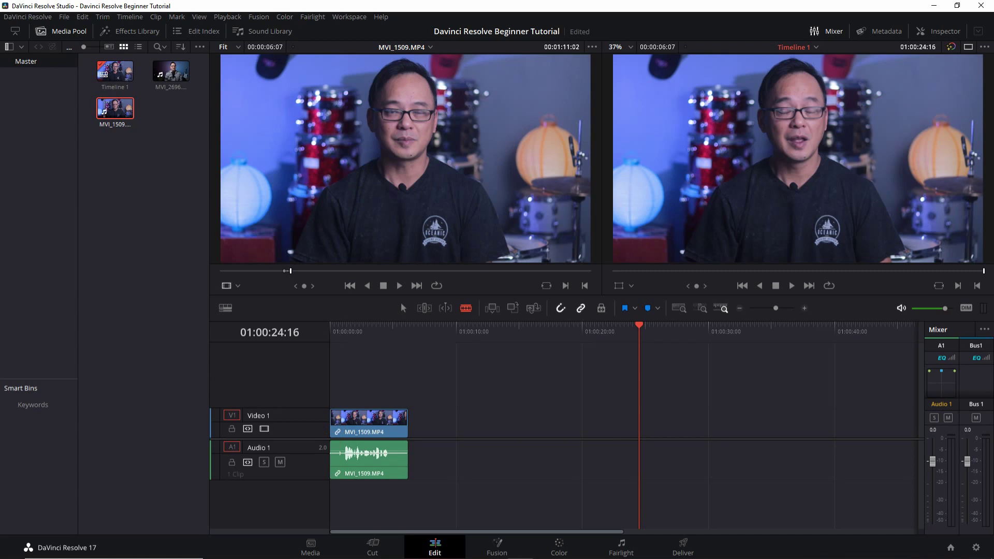
key(Up)
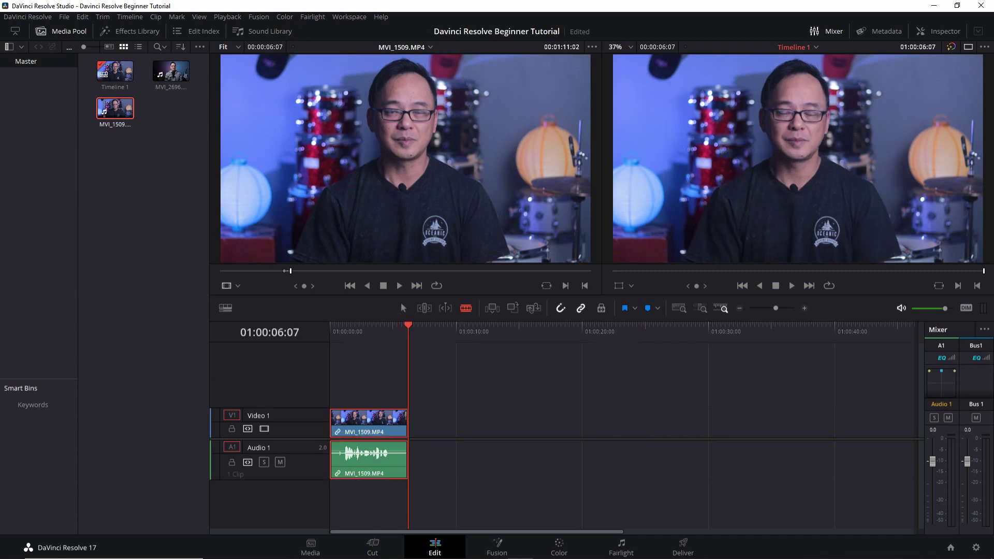
key(Delete)
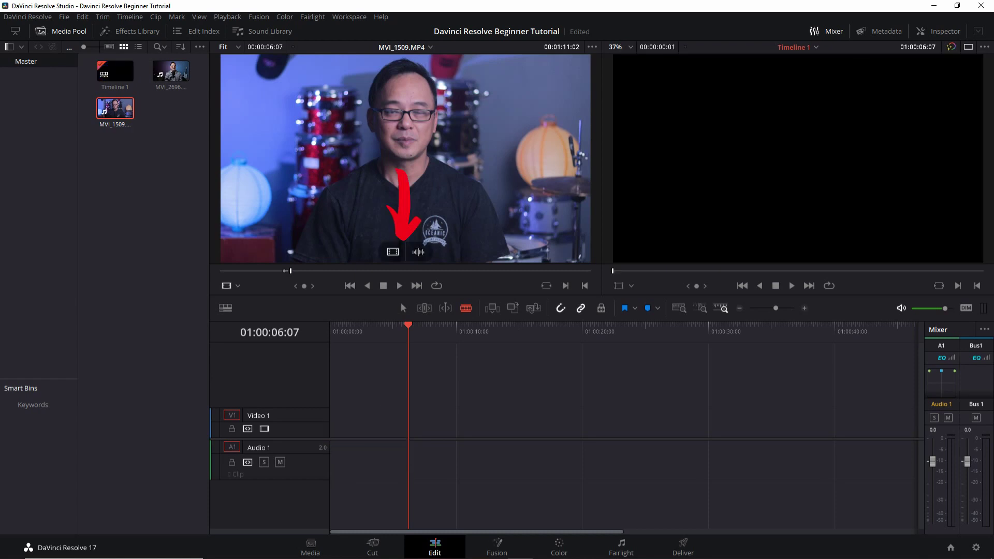
key(q)
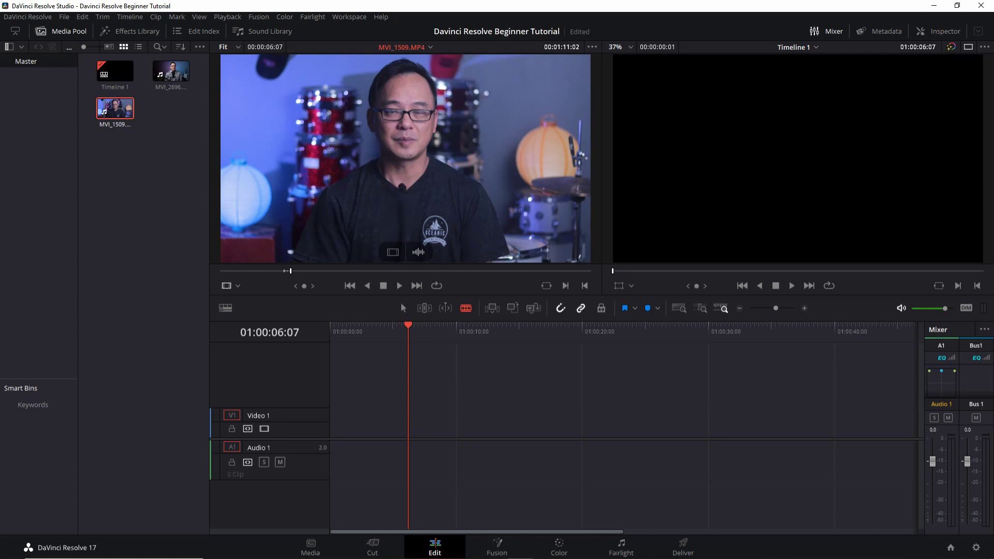
drag(392, 252, 334, 449)
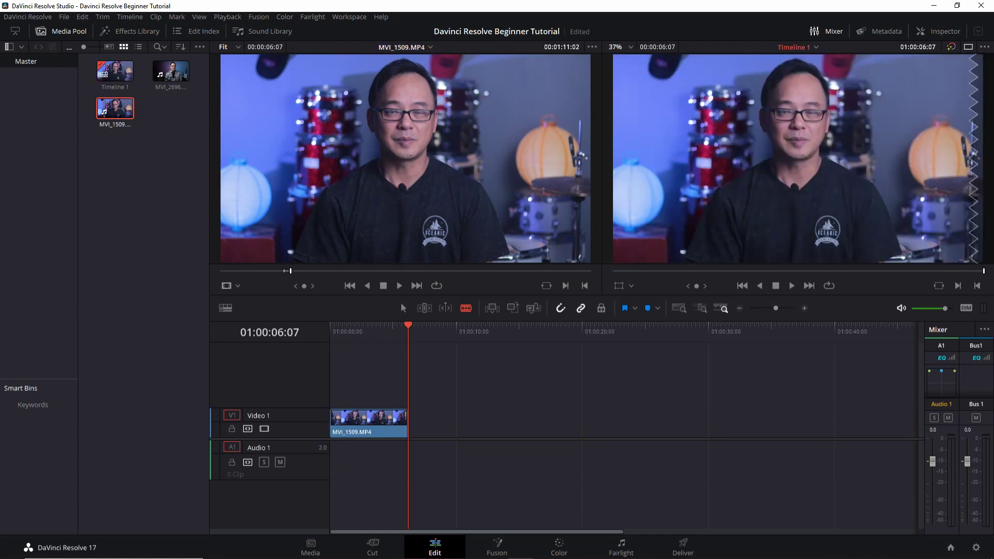
key(Home)
key(space)
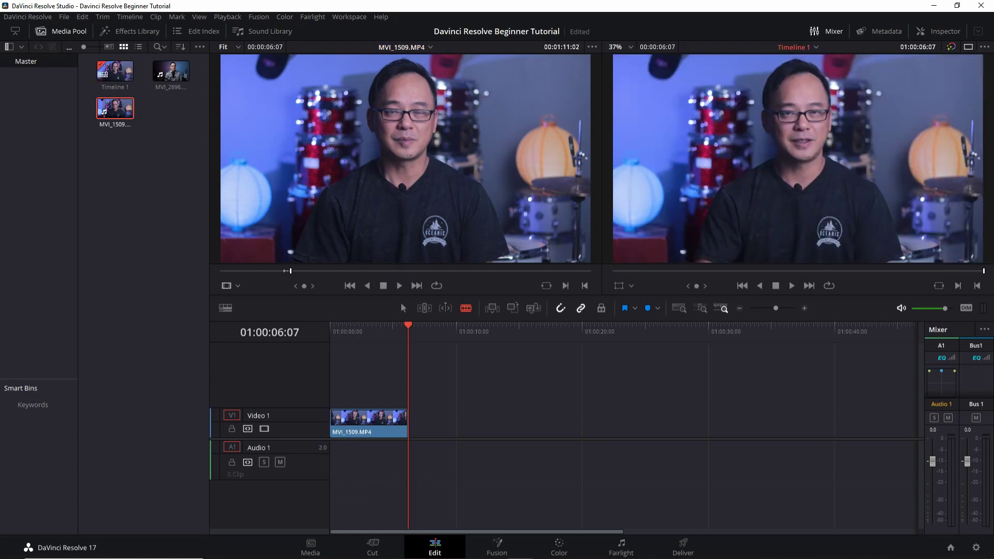
key(space)
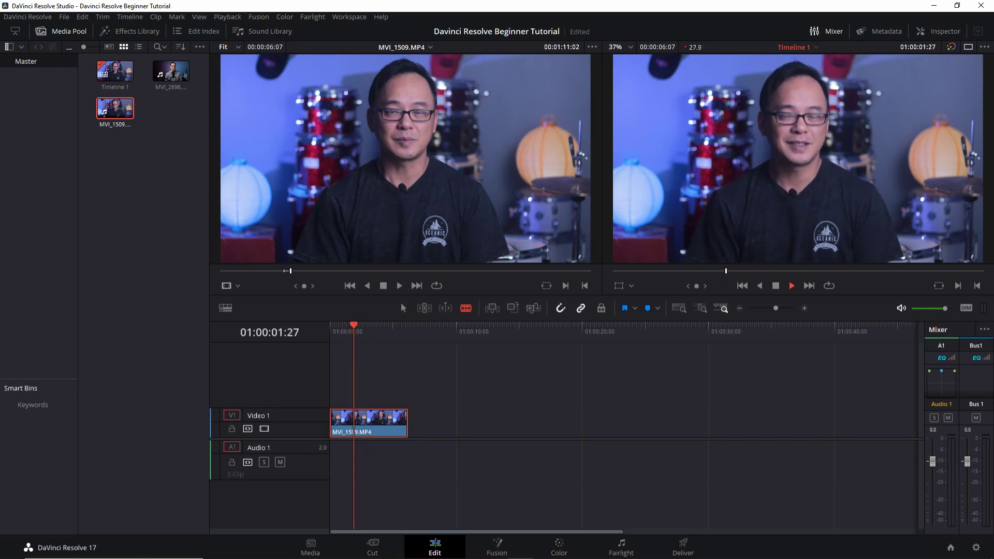
key(space)
key(a)
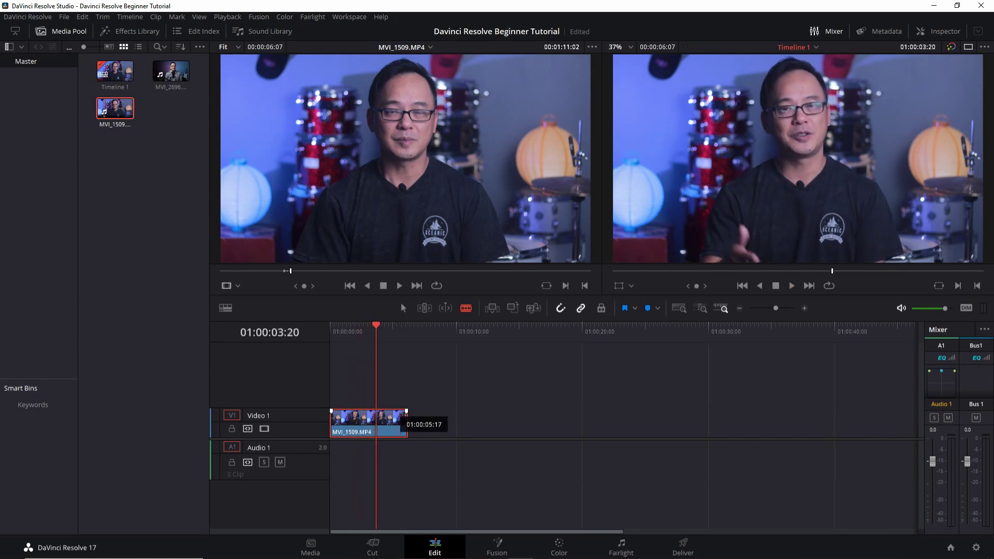
key(Delete)
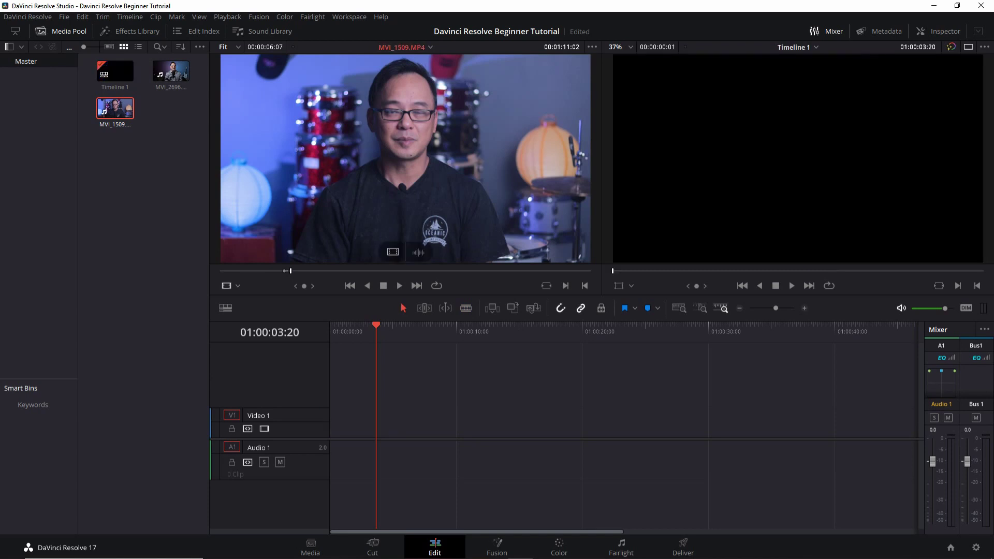
drag(418, 251, 416, 249)
mouse_move(415, 249)
mouse_down()
mouse_move(403, 365)
mouse_move(331, 427)
mouse_up()
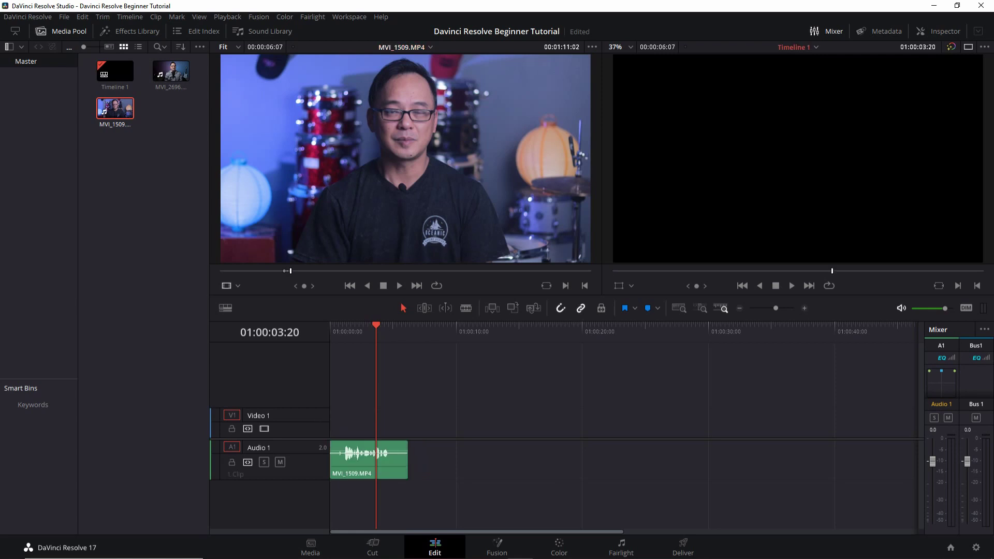
key(ctrl+z)
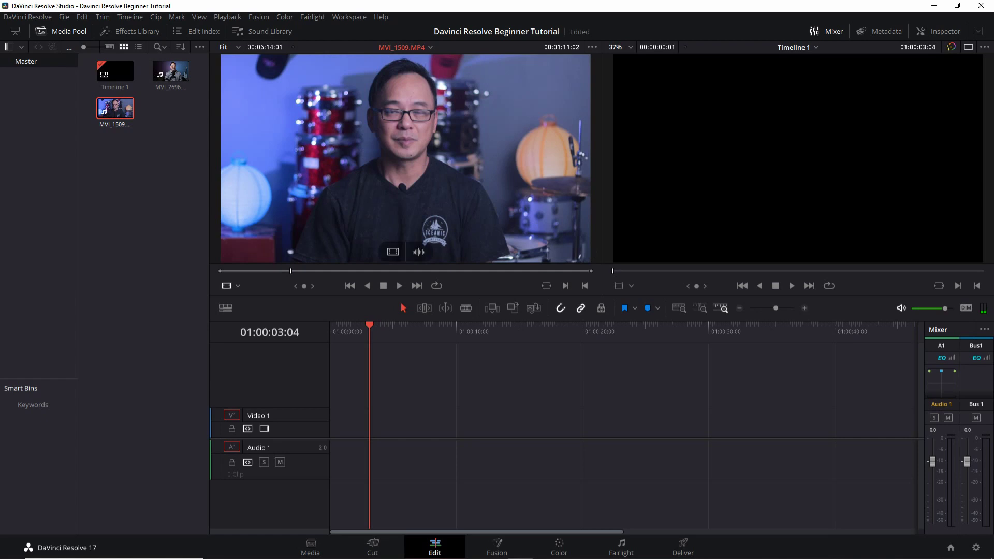
Add the whole MVI_1509 clip with its audio to the timeline, then deselect it.
drag(466, 247, 334, 426)
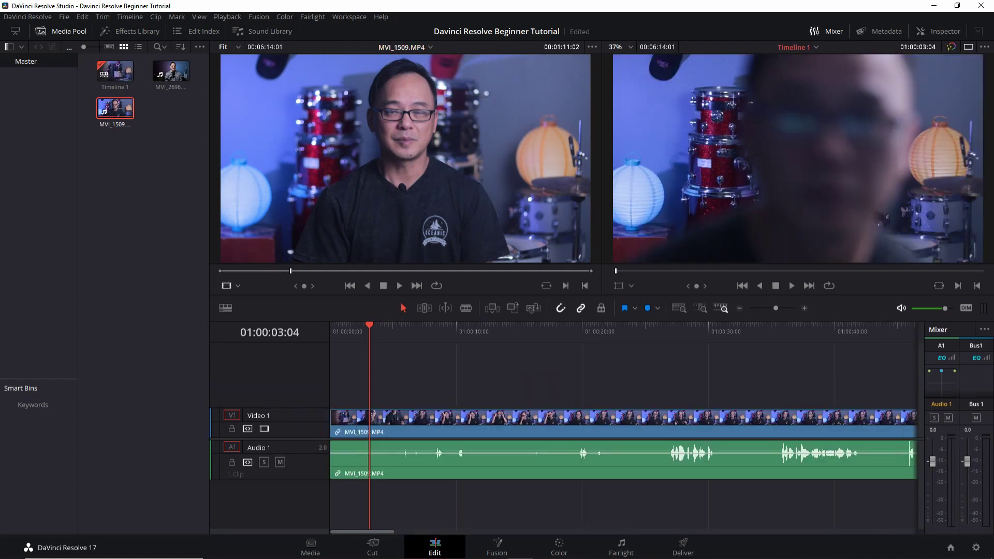
click(475, 427)
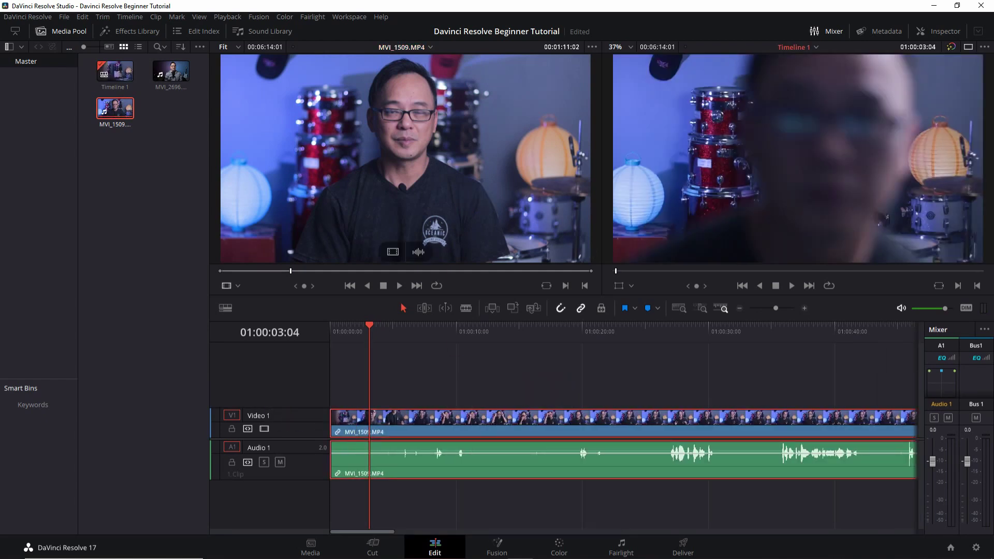
key(q)
key(ctrl+shift+a)
key(q)
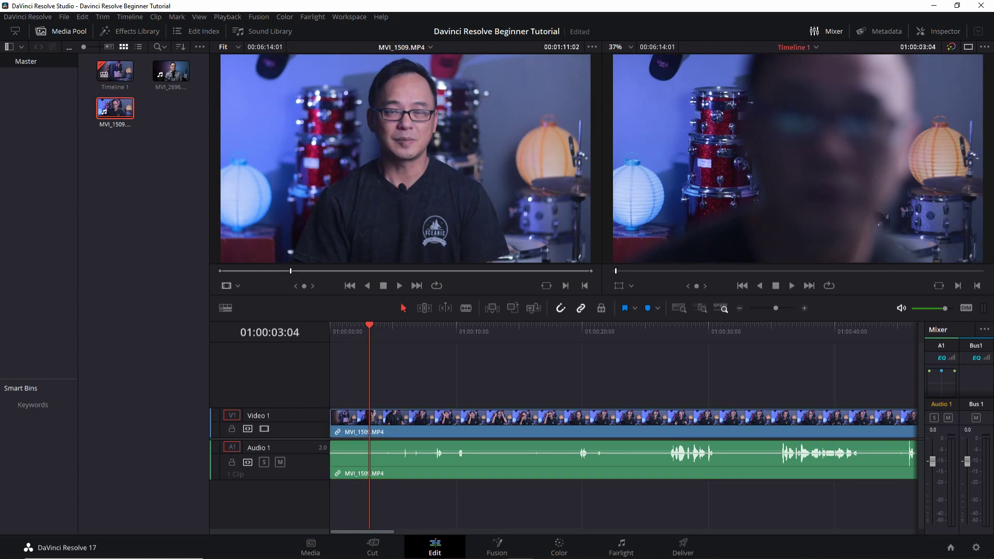
Preview MVI_1509 in the source viewer with J/K/L, forward up to 16x and in reverse.
click(263, 271)
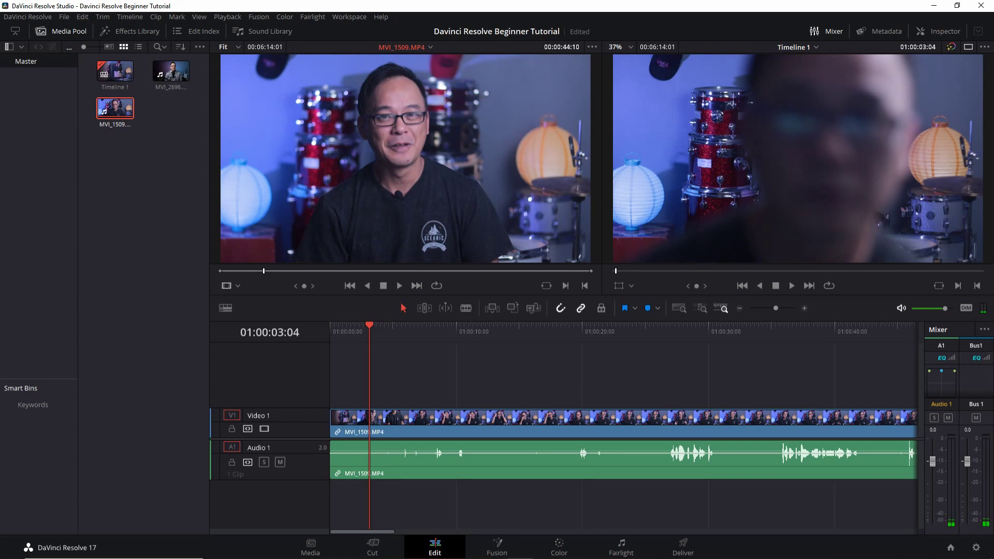
key(space)
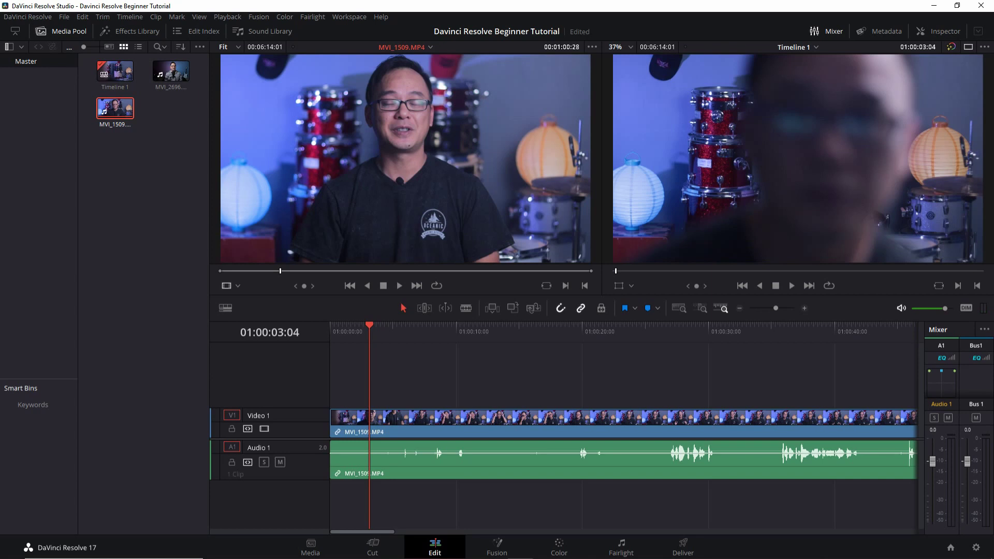
key(l)
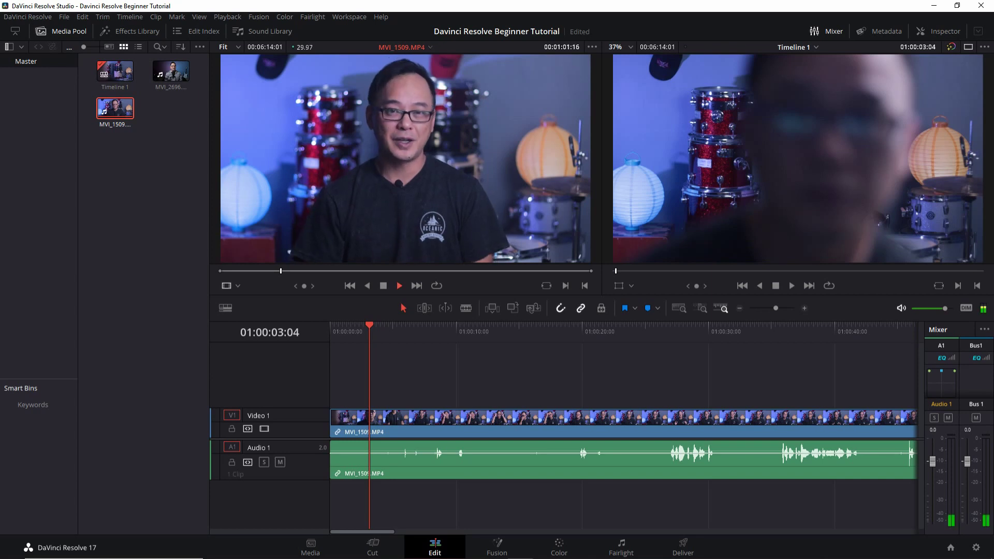
key(k)
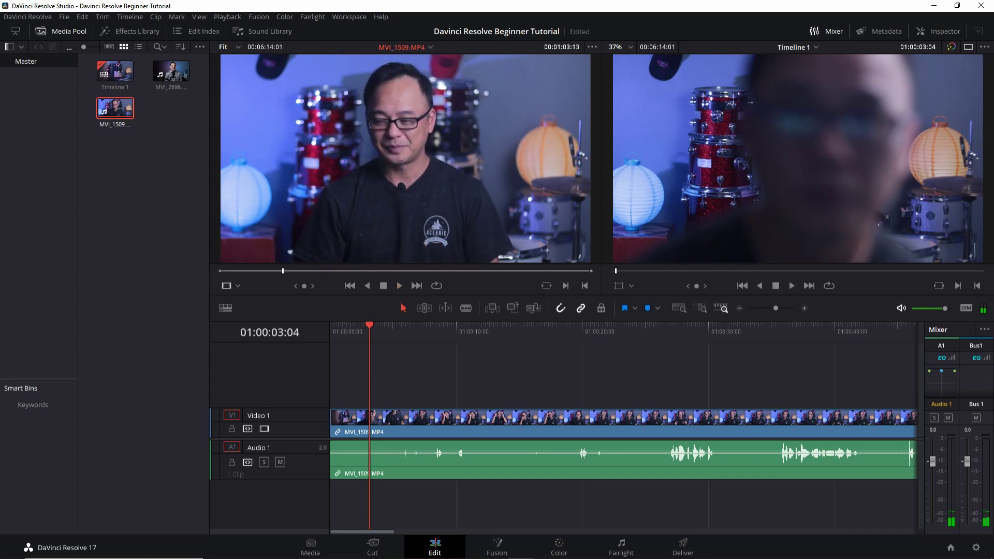
key(l)
key(l)
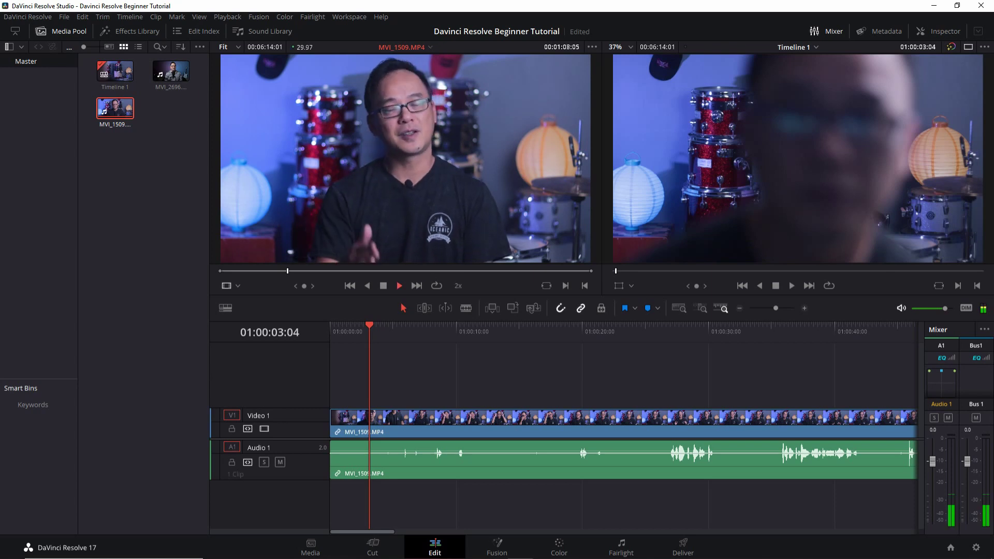
key(l)
key(l)
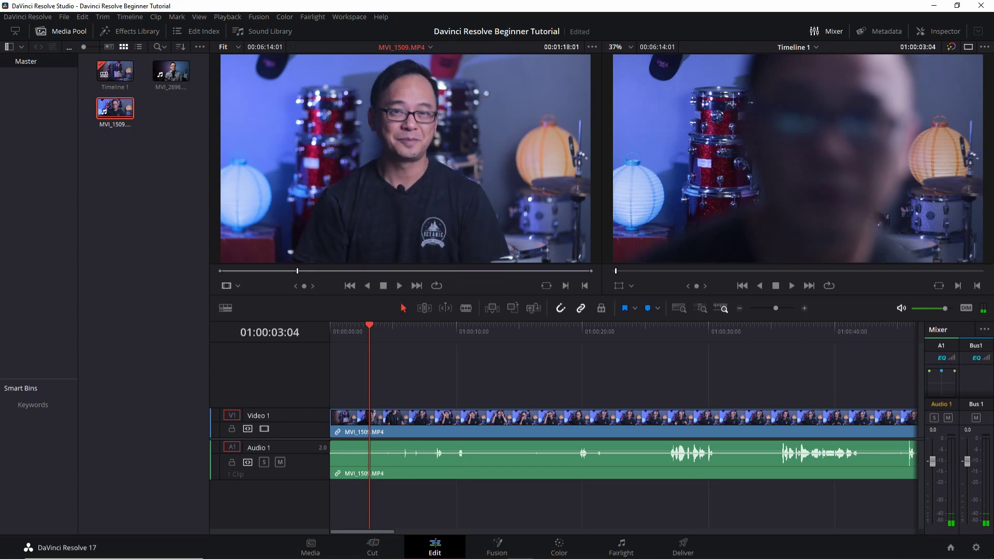
key(l)
key(l)
key(l)
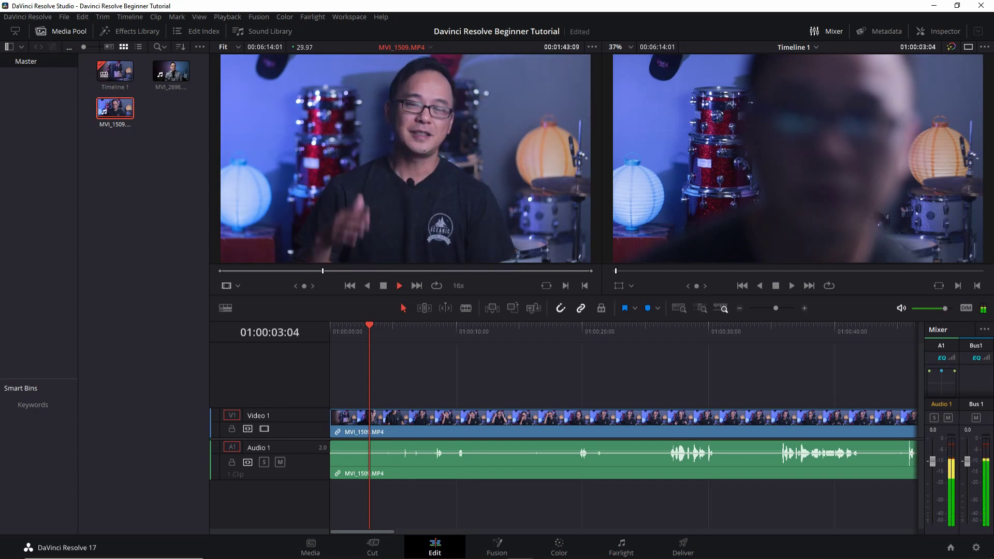
key(k)
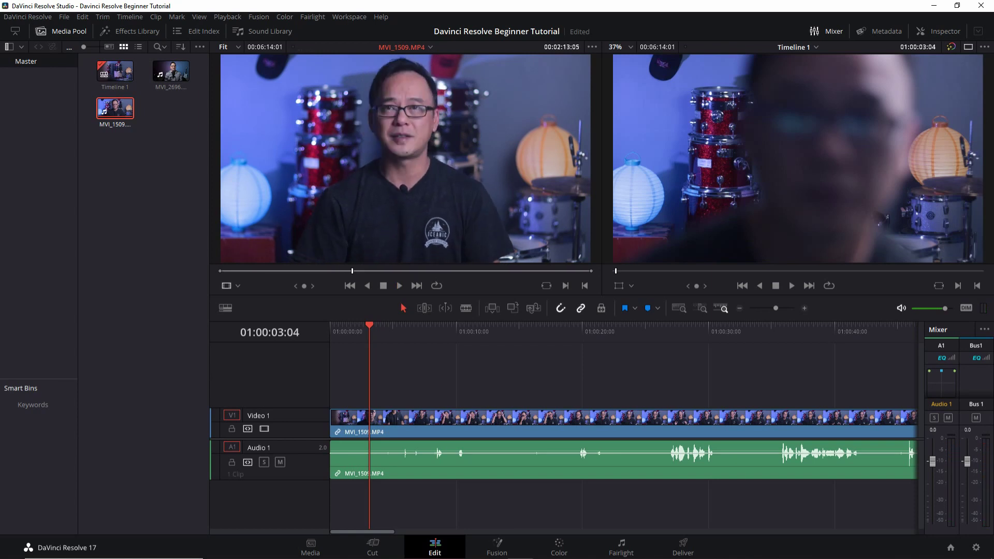
key(j)
key(j)
key(j)
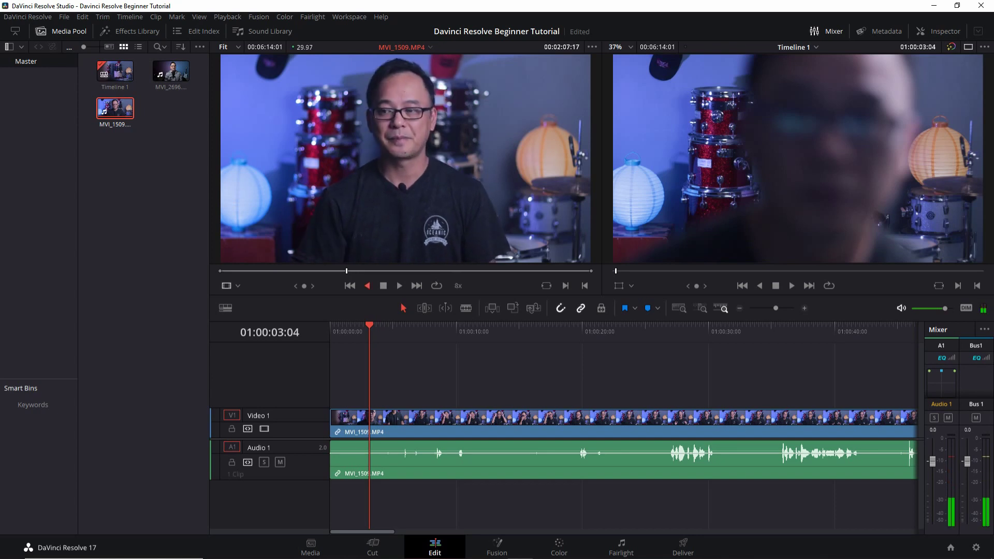
Play the timeline, fast-forwarding up to 8x, then bring up Timeline View Options.
key(q)
key(l)
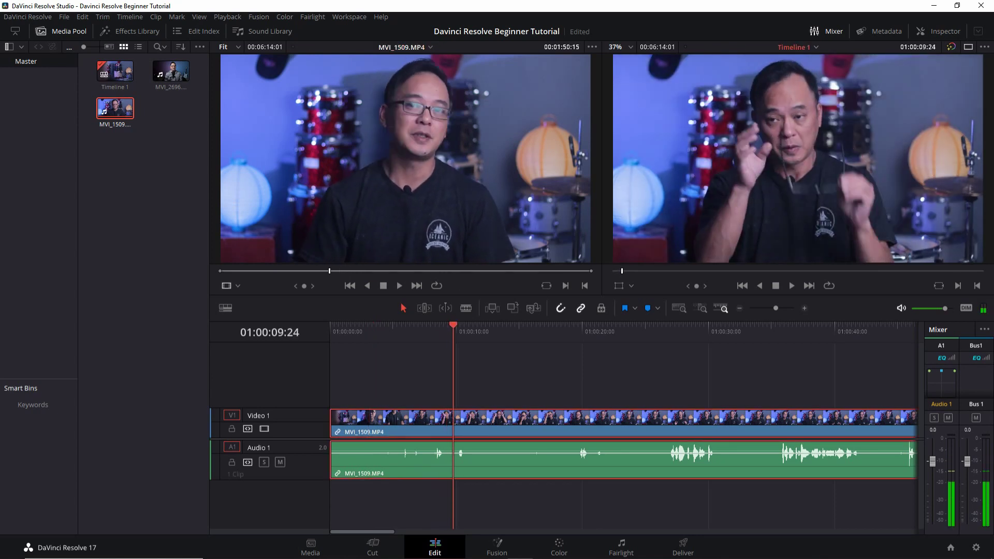
key(l)
key(l)
key(l)
key(l)
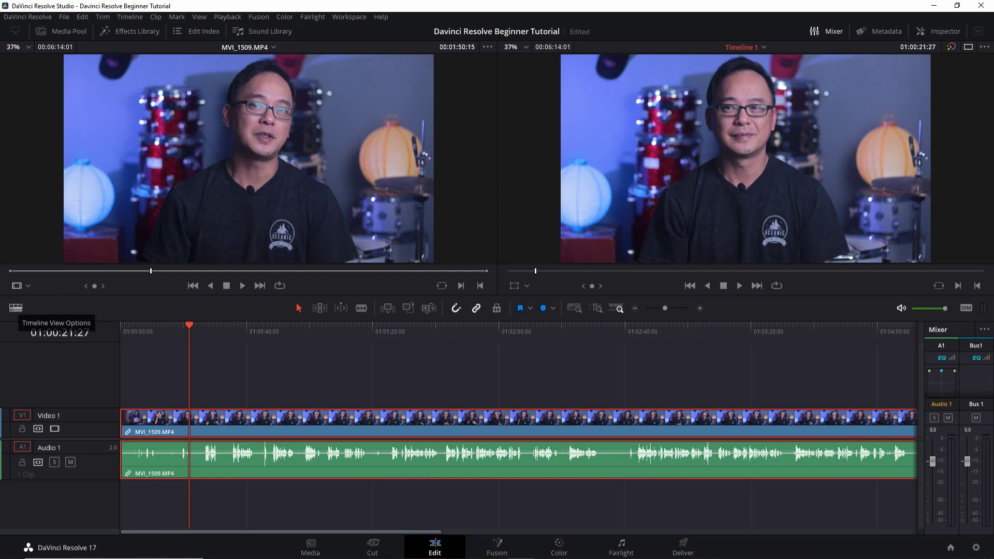
click(16, 307)
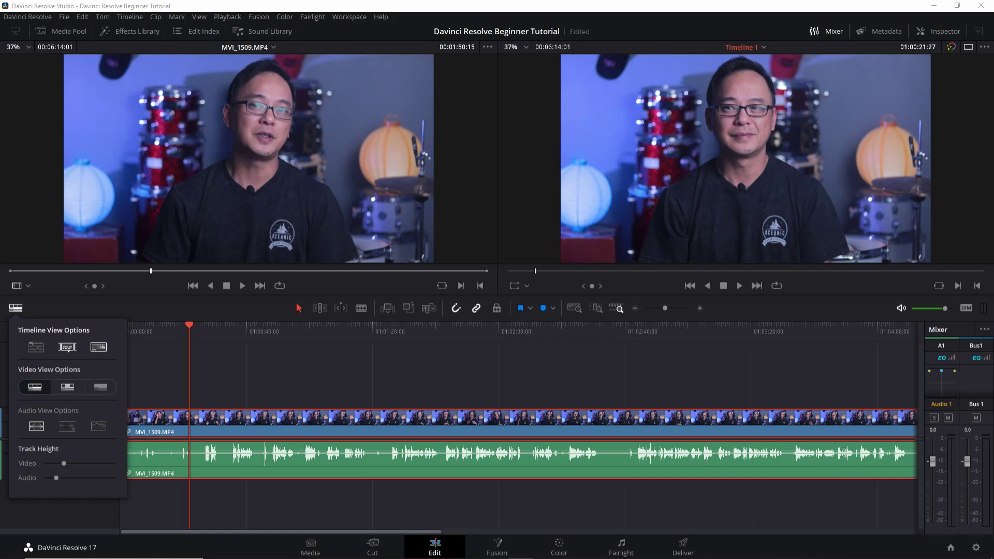
Try Thumbnail view, zoom to fit with Shift+Z, switch to Filmstrip, and move the playhead.
click(68, 386)
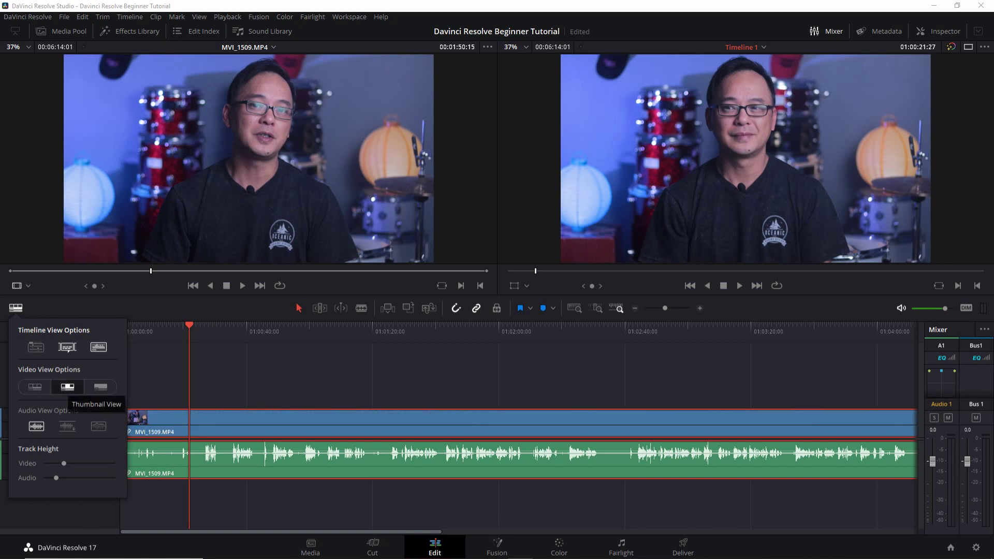
key(shift+z)
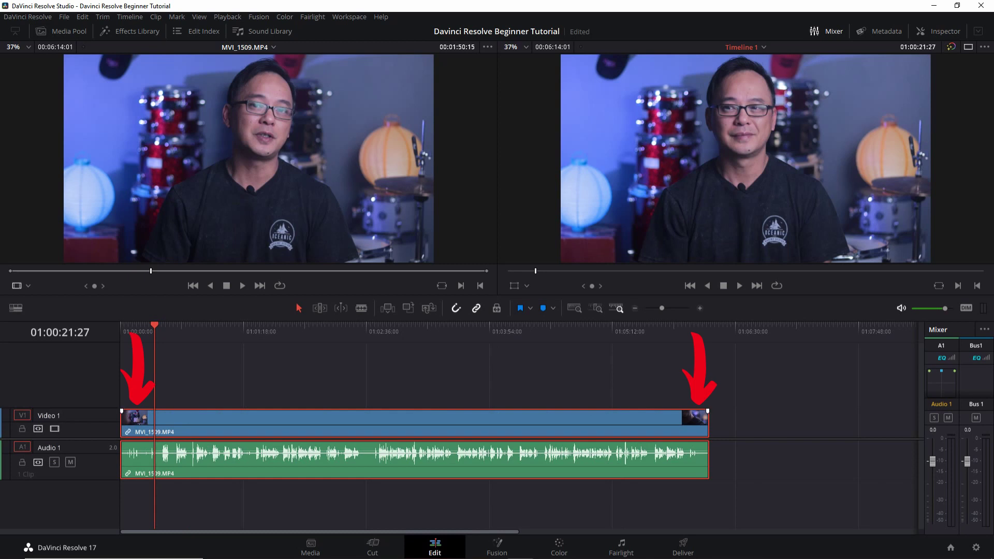
click(15, 307)
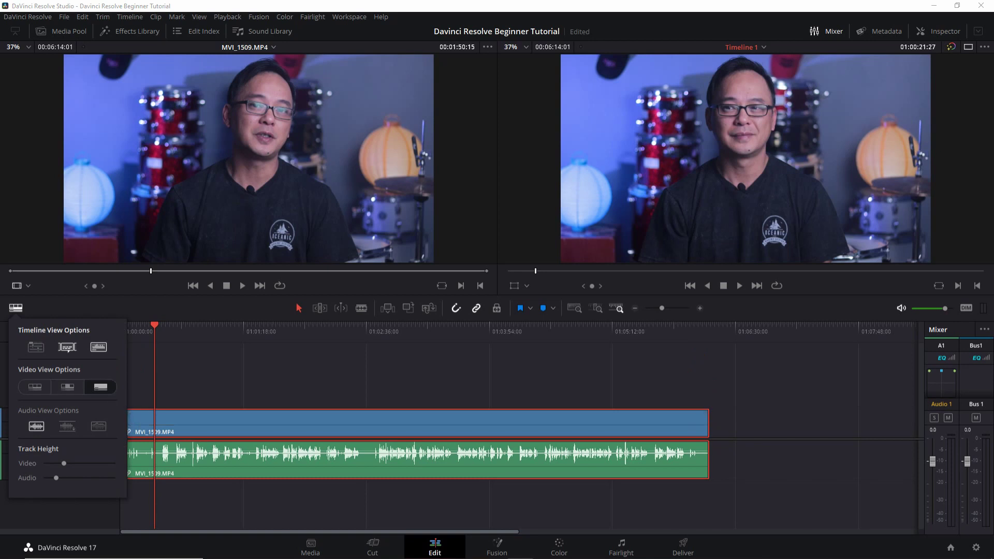
key(Escape)
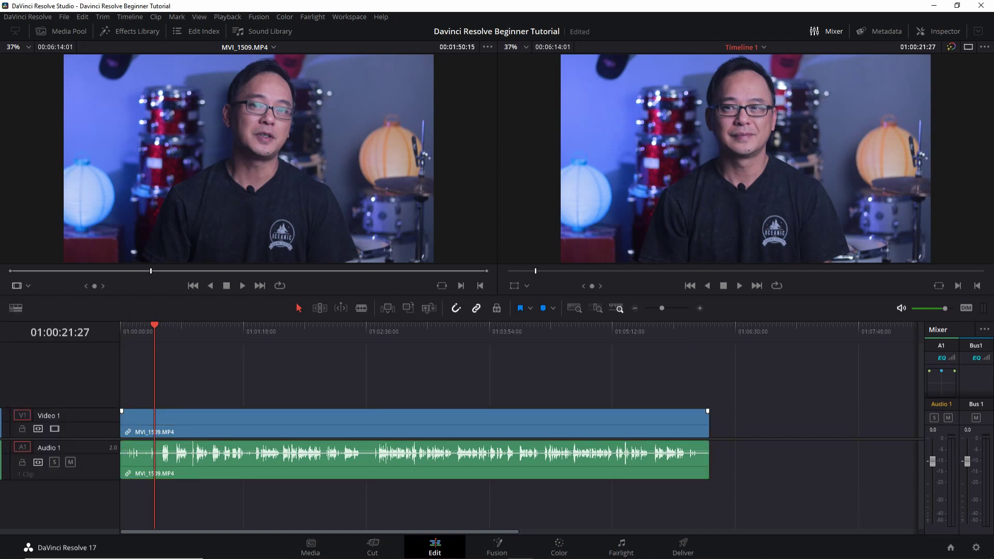
click(16, 307)
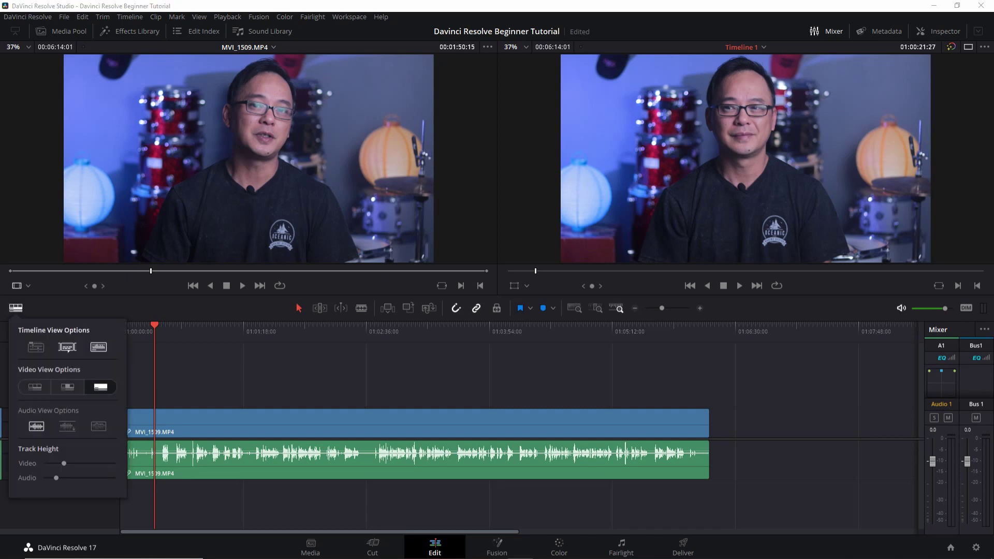
click(34, 386)
drag(155, 328, 296, 327)
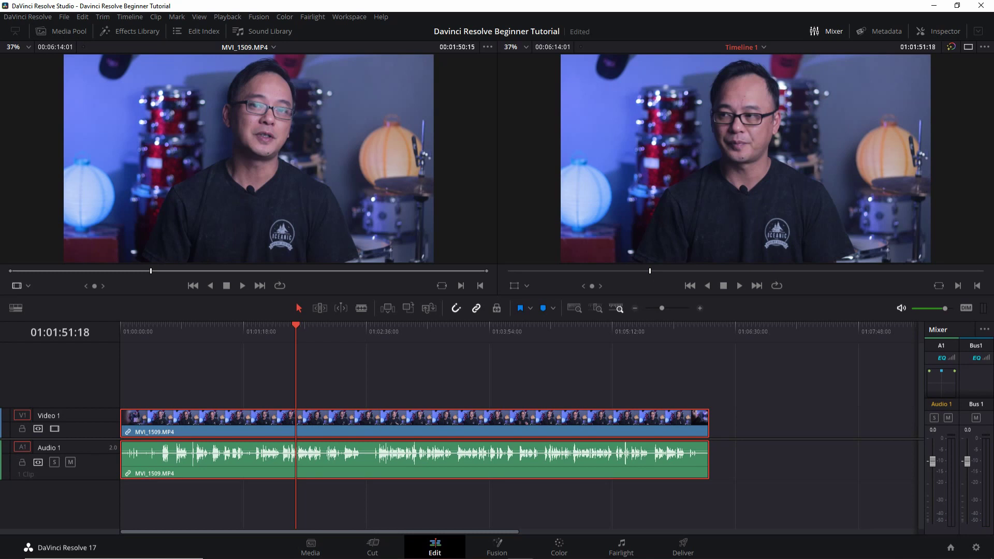
Cycle the Audio View Options waveform buttons, ending on the rectified waveform display.
click(15, 308)
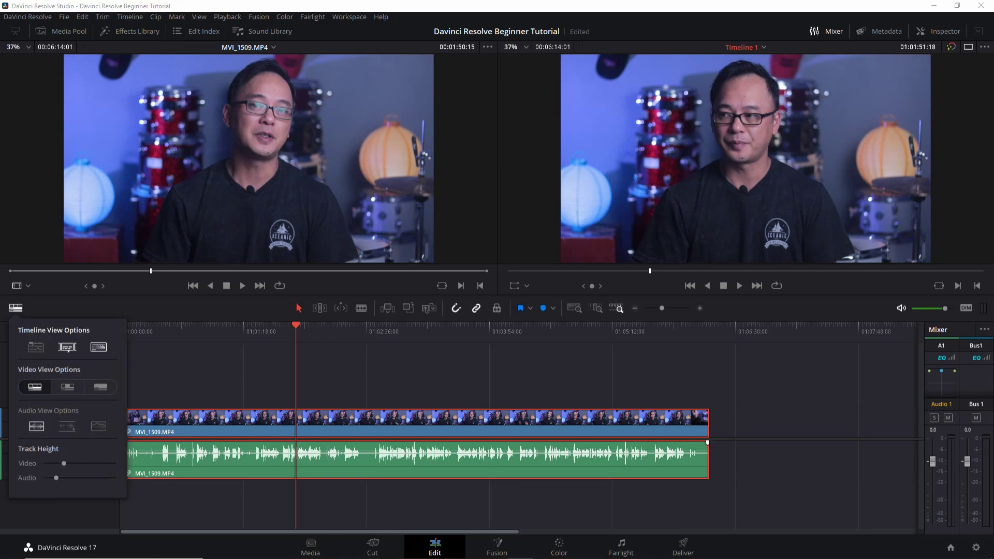
click(66, 426)
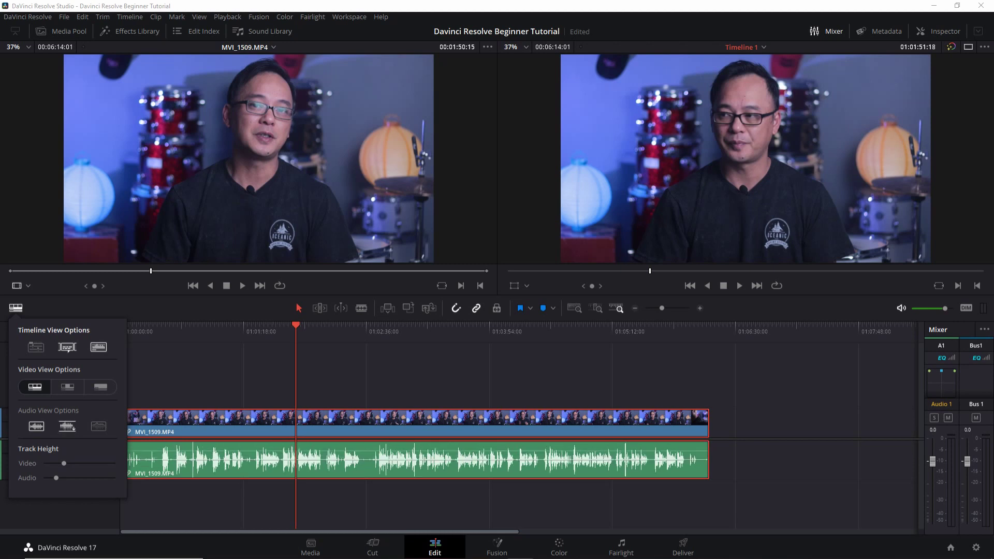
click(67, 425)
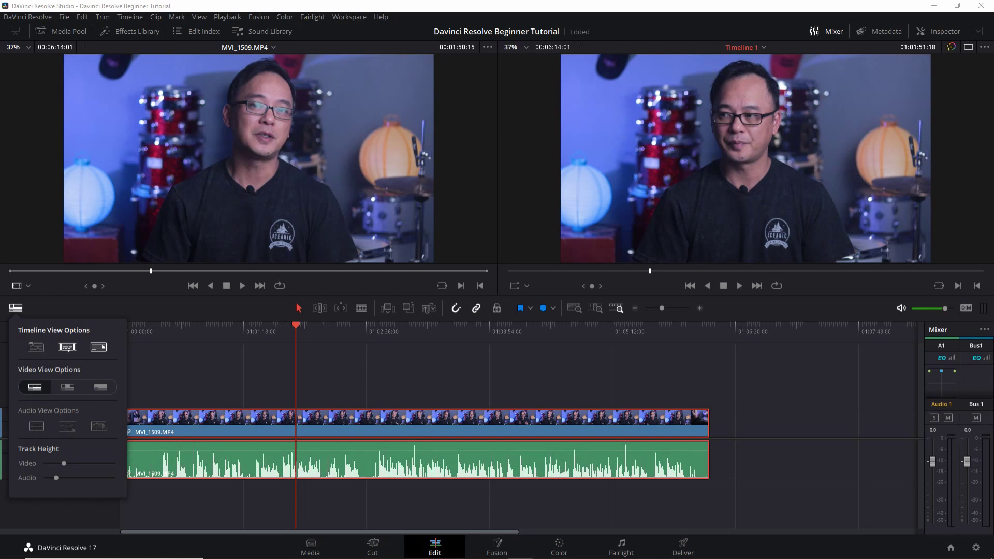
click(67, 426)
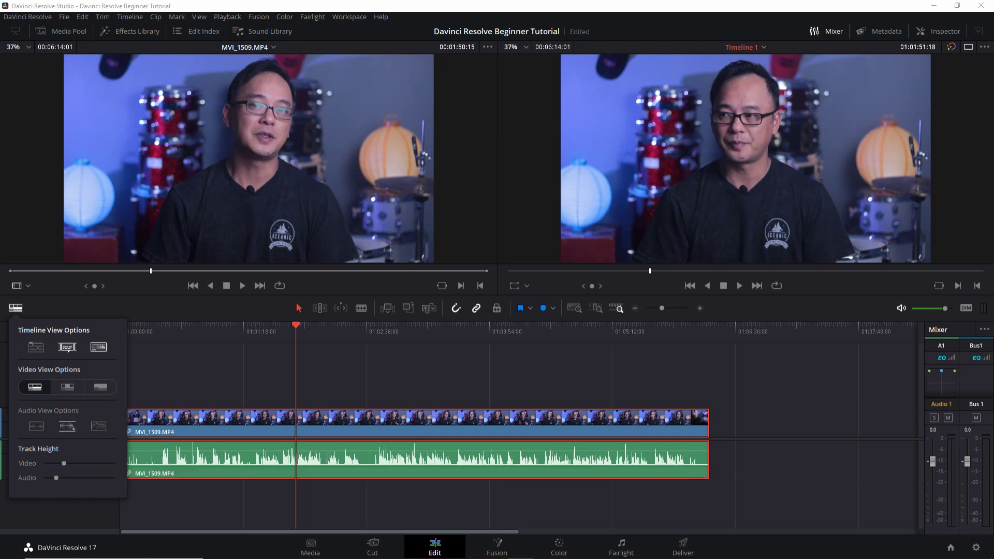
click(36, 427)
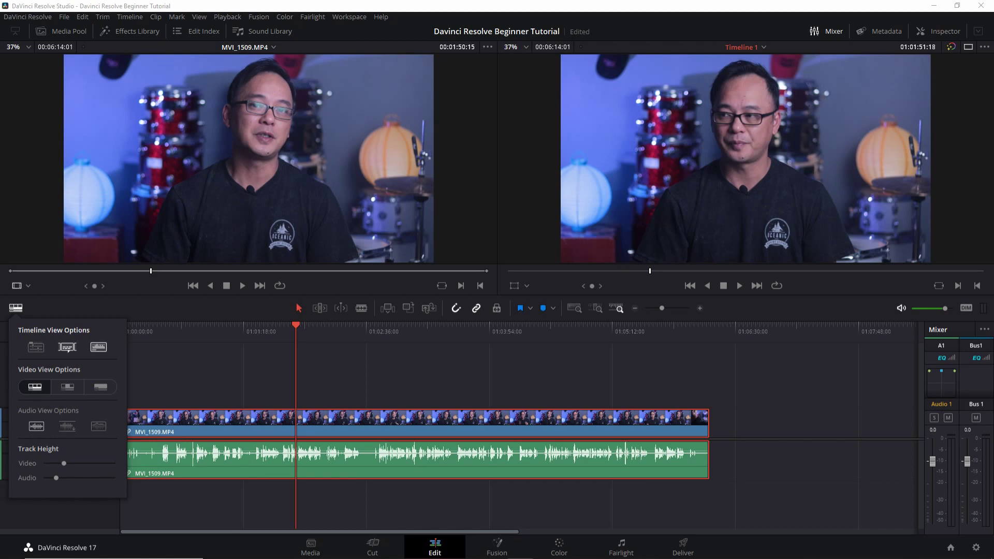
click(67, 425)
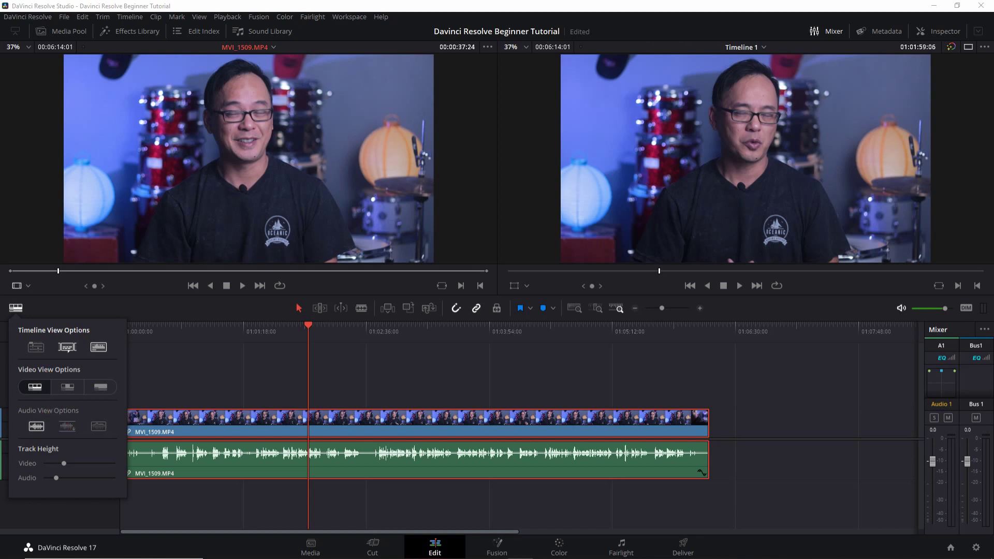
Raise the track height with the Track Height slider and bring up the Titles library.
mouse_move(64, 464)
mouse_down()
mouse_move(107, 463)
mouse_move(58, 463)
mouse_move(74, 478)
mouse_move(64, 478)
mouse_up()
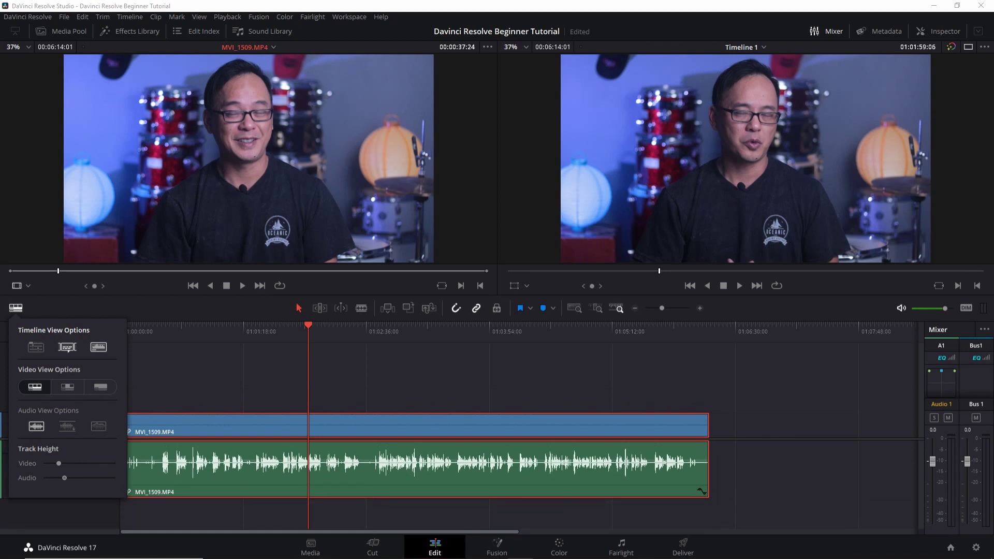
click(130, 31)
Preview the basic Text title, place it on Video 2, then delete it.
click(29, 103)
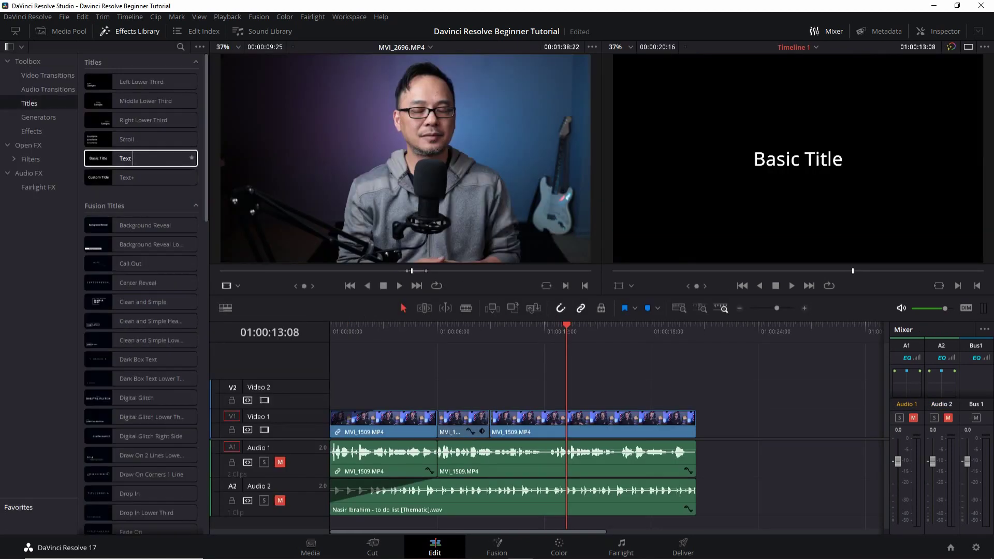
drag(133, 159, 392, 392)
drag(371, 330, 380, 330)
click(921, 31)
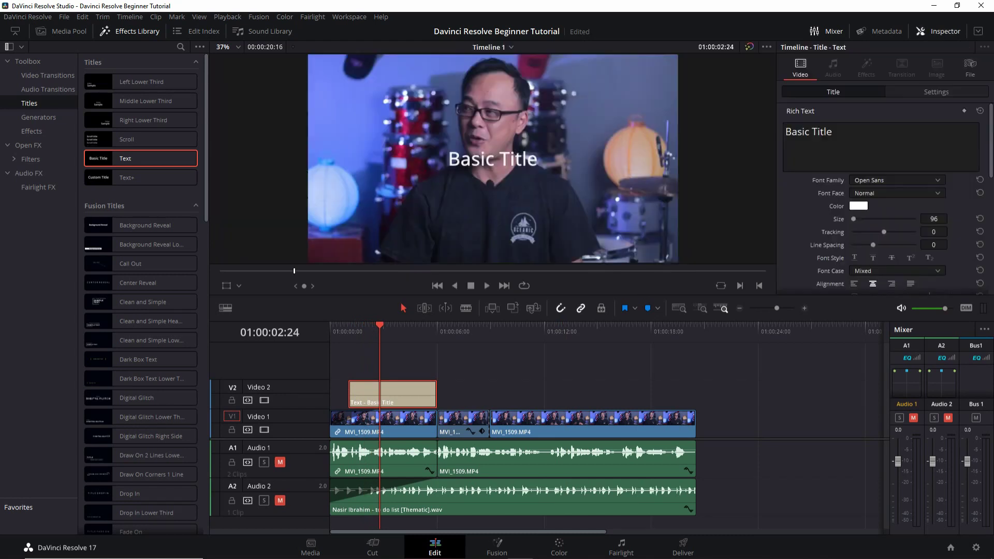
key(Delete)
Place a Center Reveal title on Video 2 reading DAVINCI RESOLVE in Adobe Arabic Bold.
drag(137, 284, 393, 393)
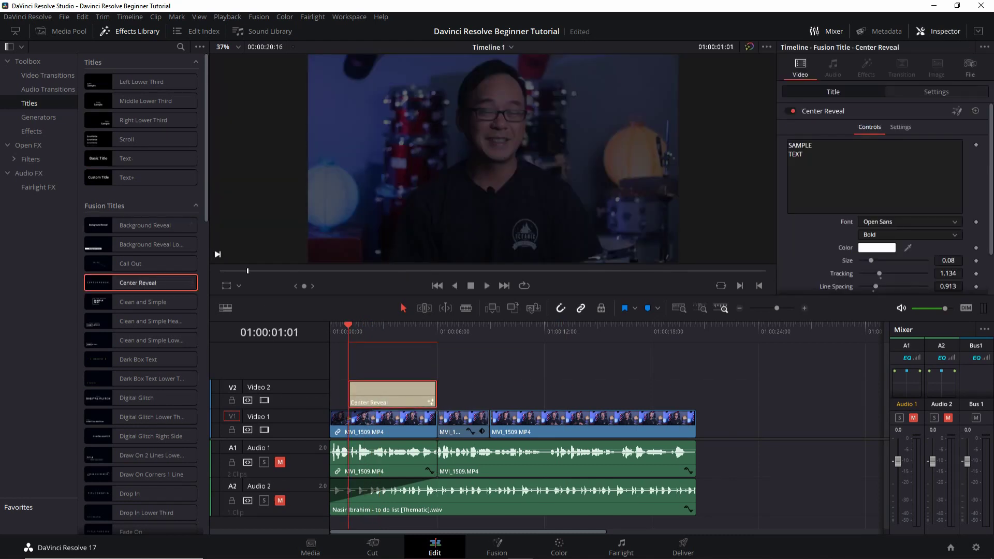
drag(349, 331, 412, 330)
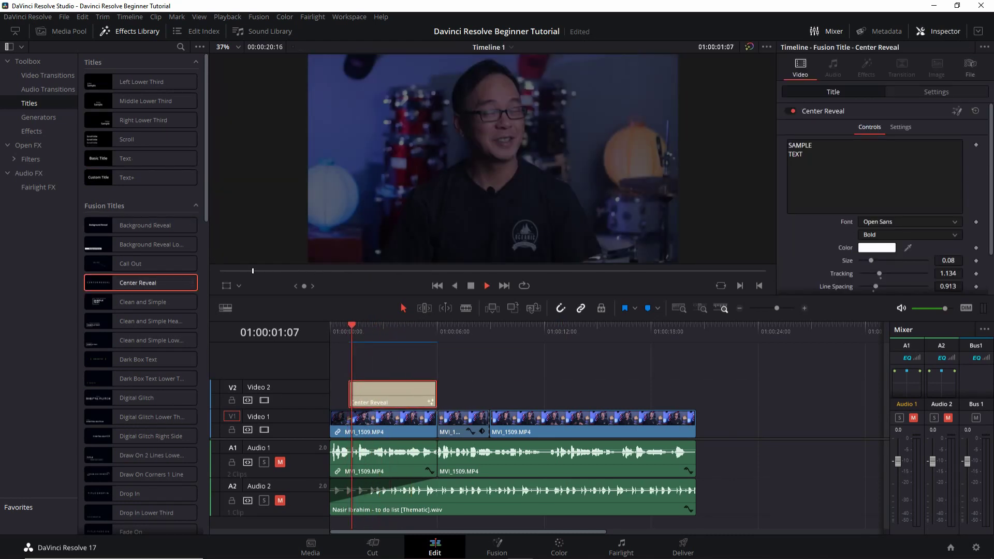
key(ctrl+a)
text(DAVinci Rresolve)
key(BackSpace)
key(BackSpace)
key(BackSpace)
text(nci Resolve)
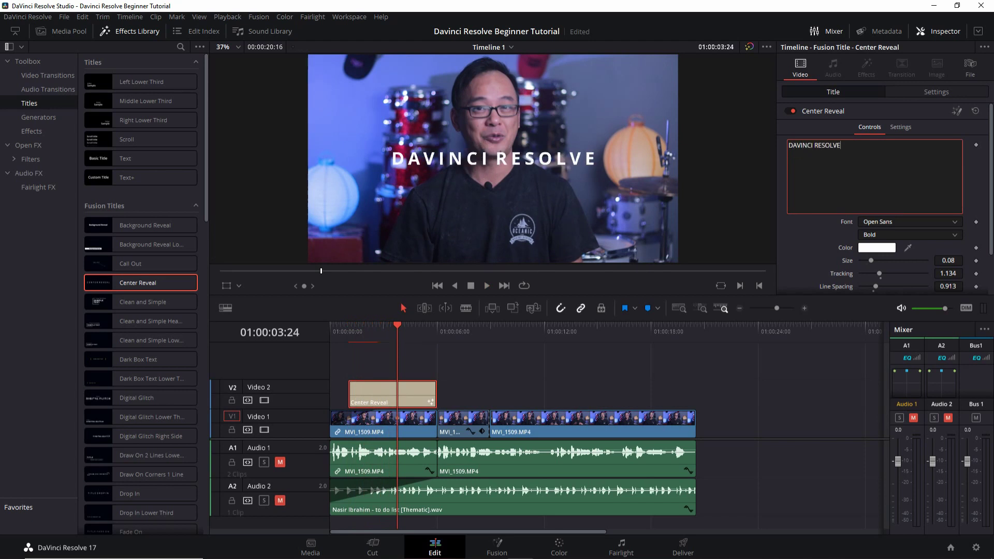
click(909, 222)
scroll(886, 233, down, 1)
click(908, 186)
click(869, 210)
click(877, 198)
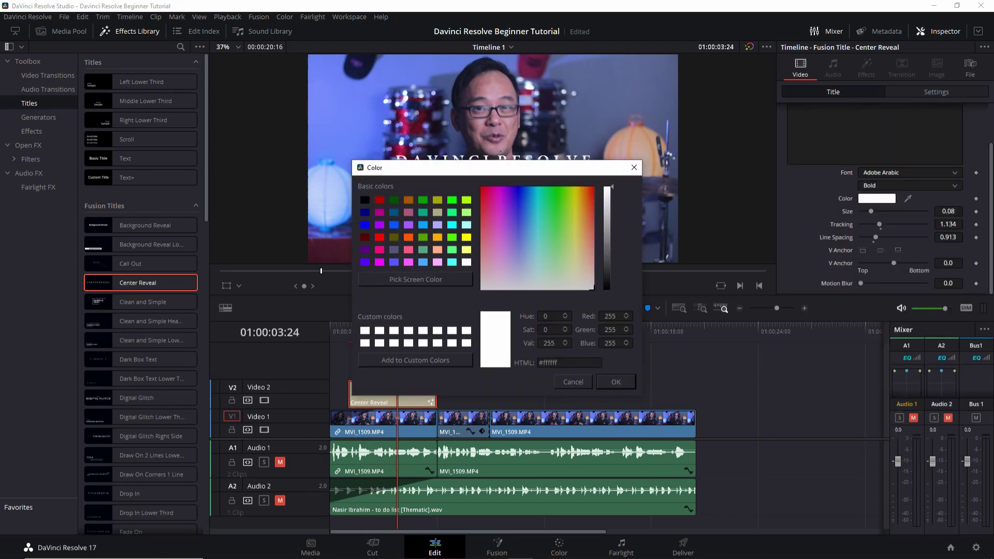
click(617, 379)
click(390, 332)
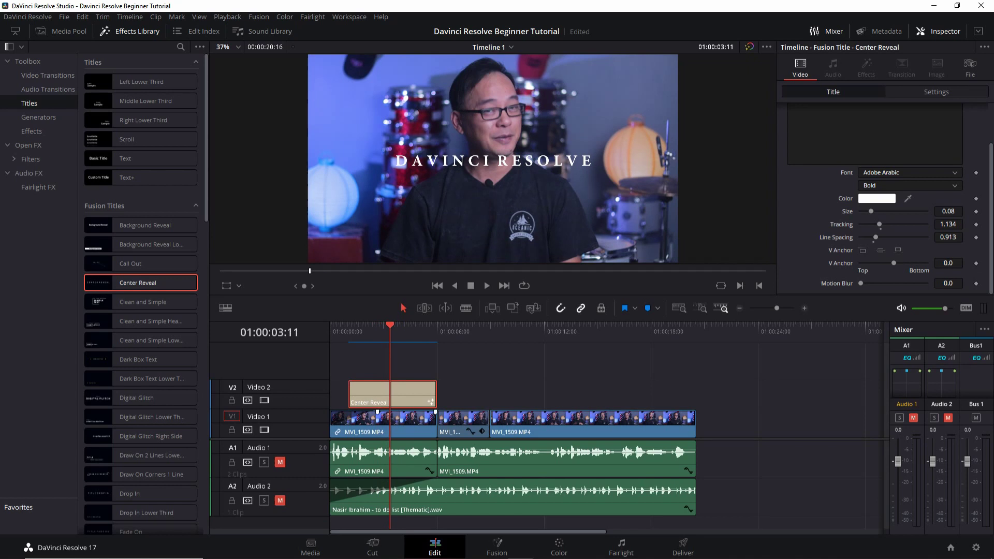
Zoom into the timeline, play through the transition, and select the Cross Dissolve.
click(47, 75)
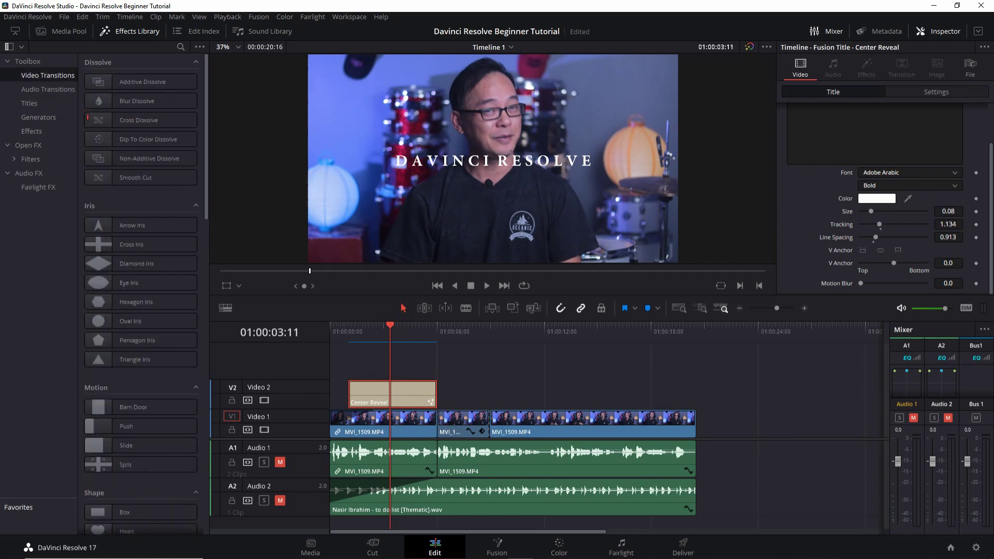
key(ctrl+equal)
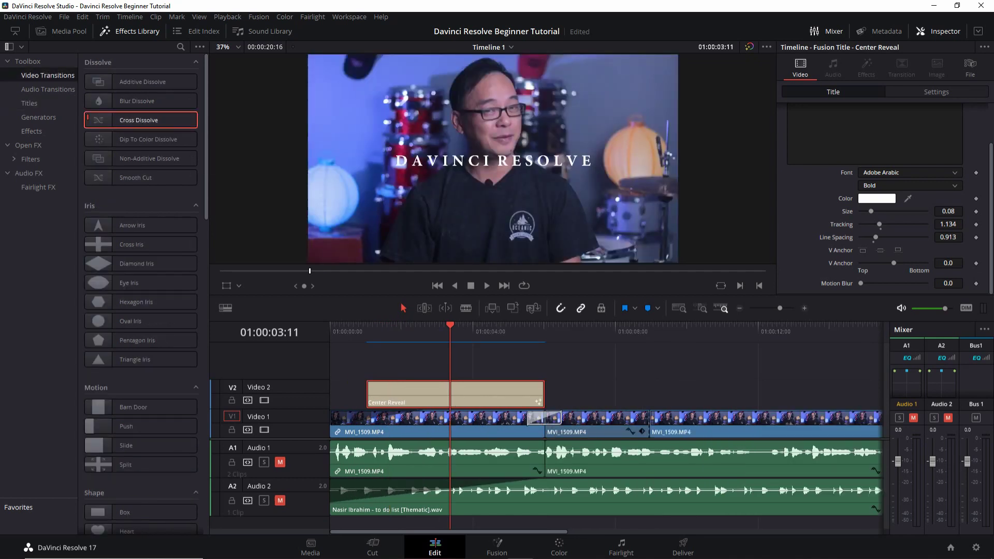
key(ctrl+equal)
click(131, 31)
key(space)
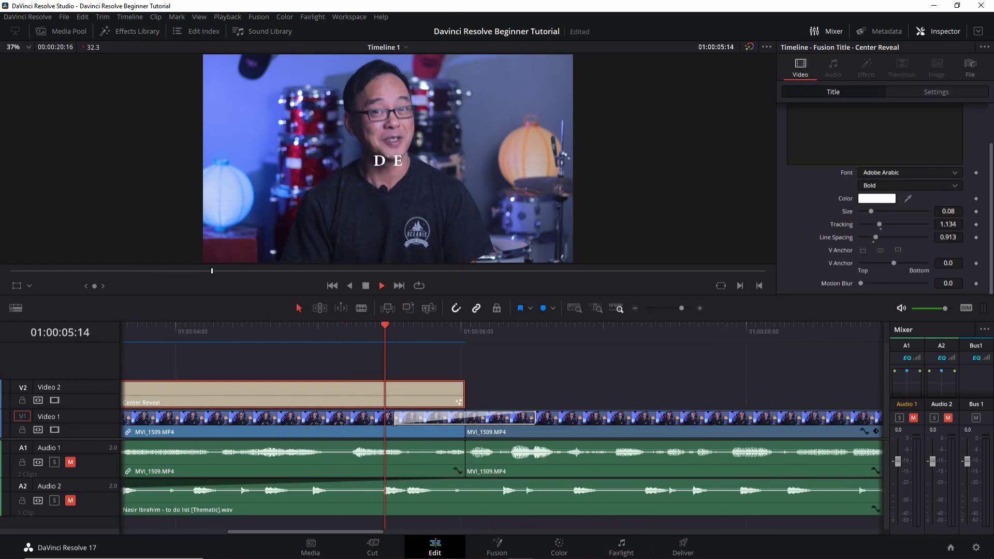
click(528, 418)
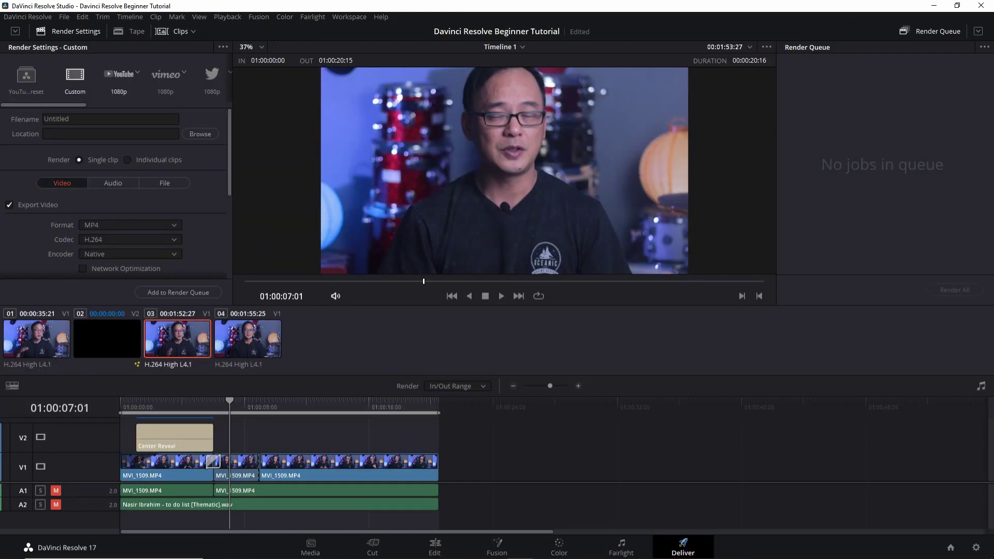
Choose the YouTube 1080p preset, name the file DR, and set the format to MP4.
click(119, 75)
click(138, 73)
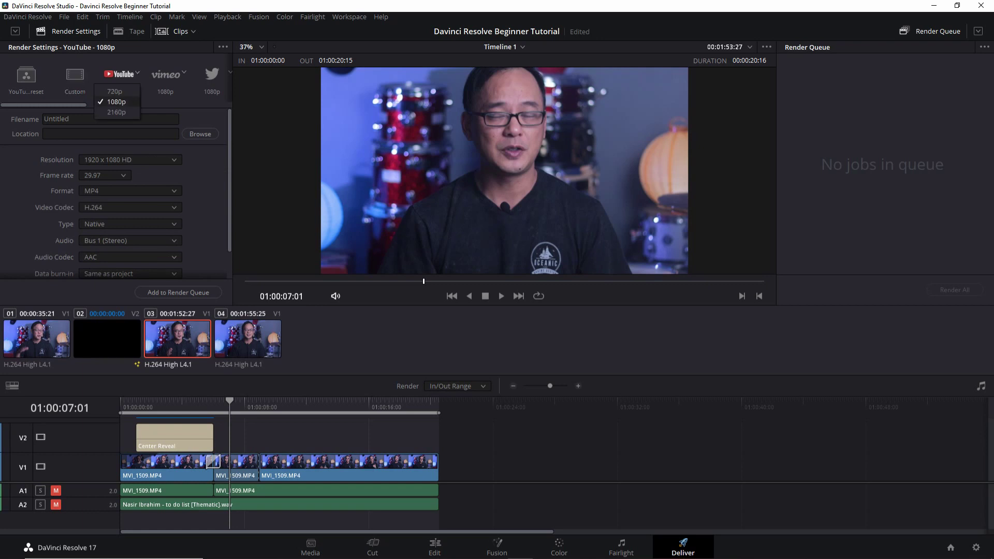
click(116, 102)
click(110, 119)
text(DR)
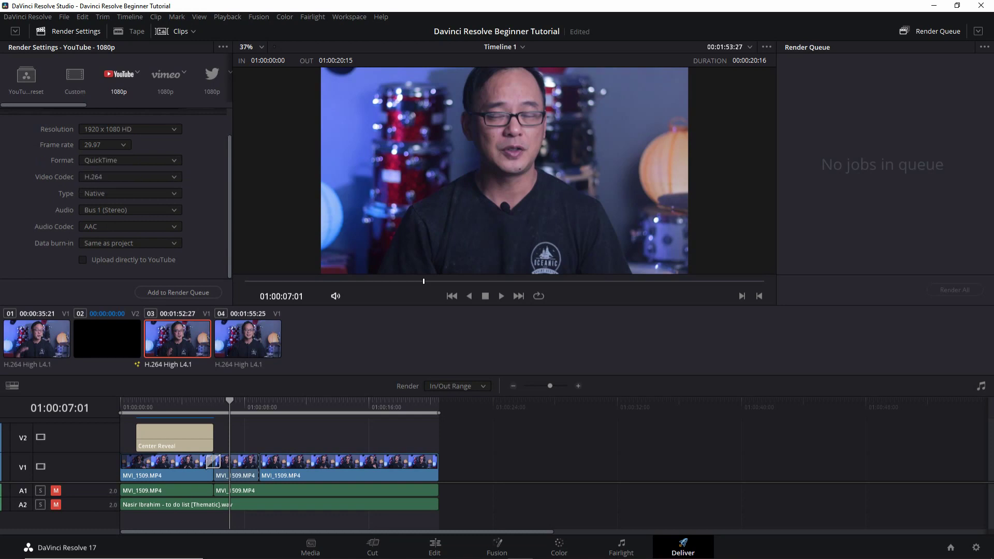
click(130, 160)
click(97, 186)
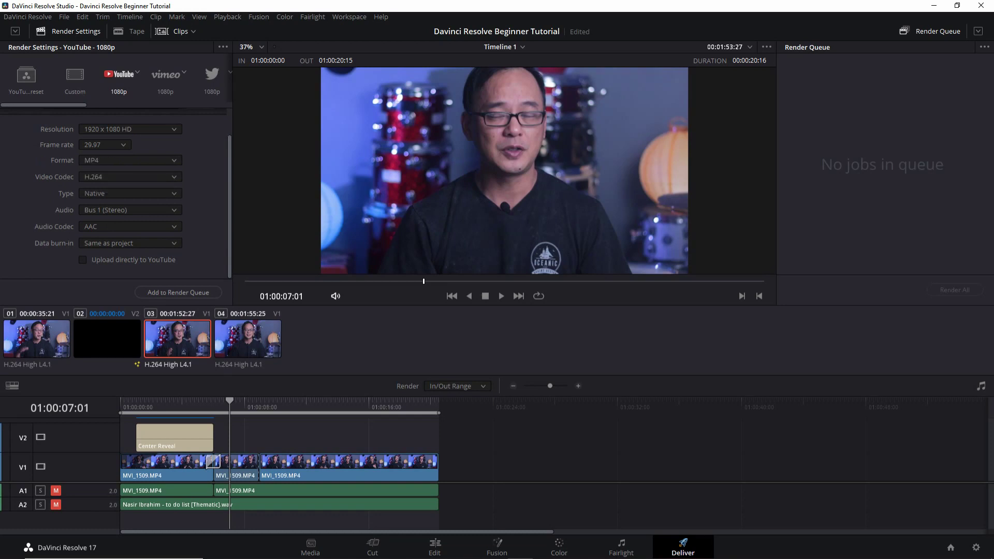